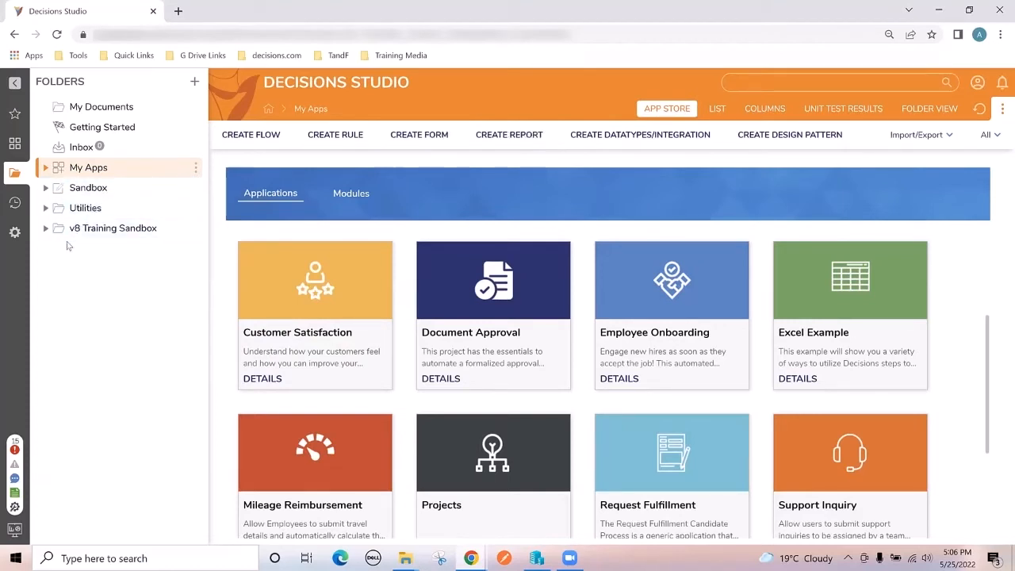
- Create a report named "Applicant Loan Request Report" in the Reports folder of the v8 Training Sandbox
click(45, 228)
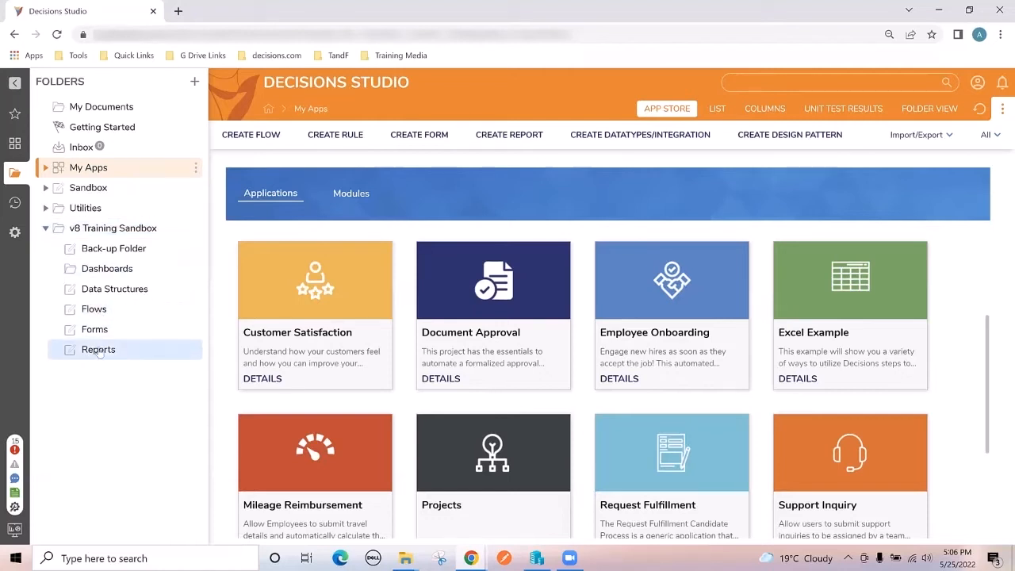
click(102, 357)
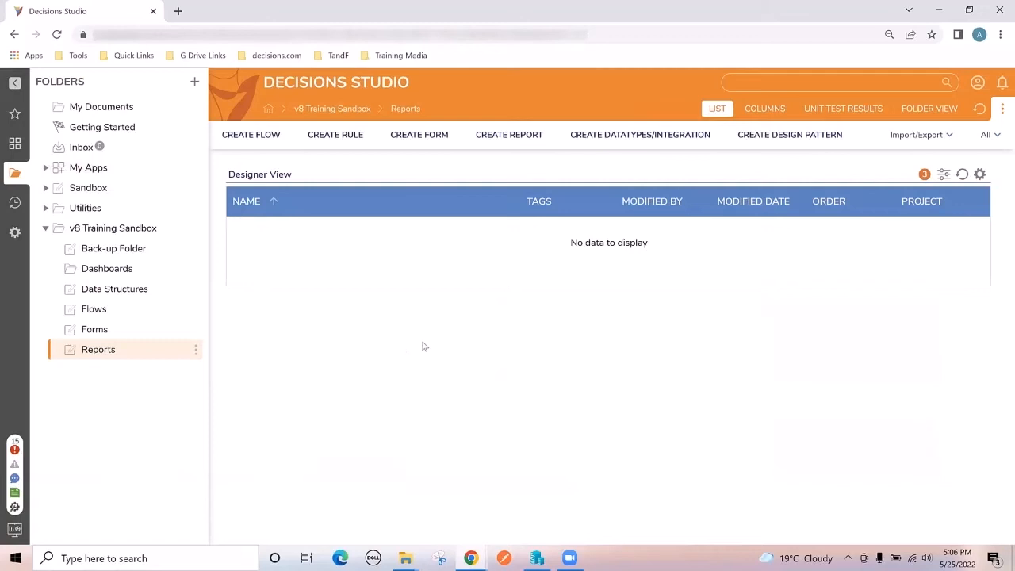
click(510, 139)
click(463, 261)
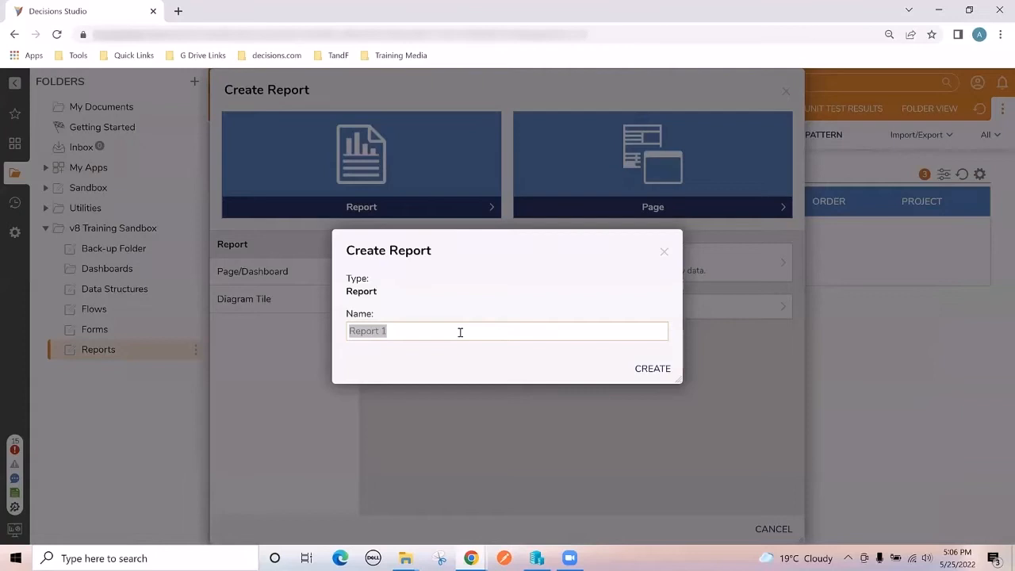
text(Applicant Loan Reque)
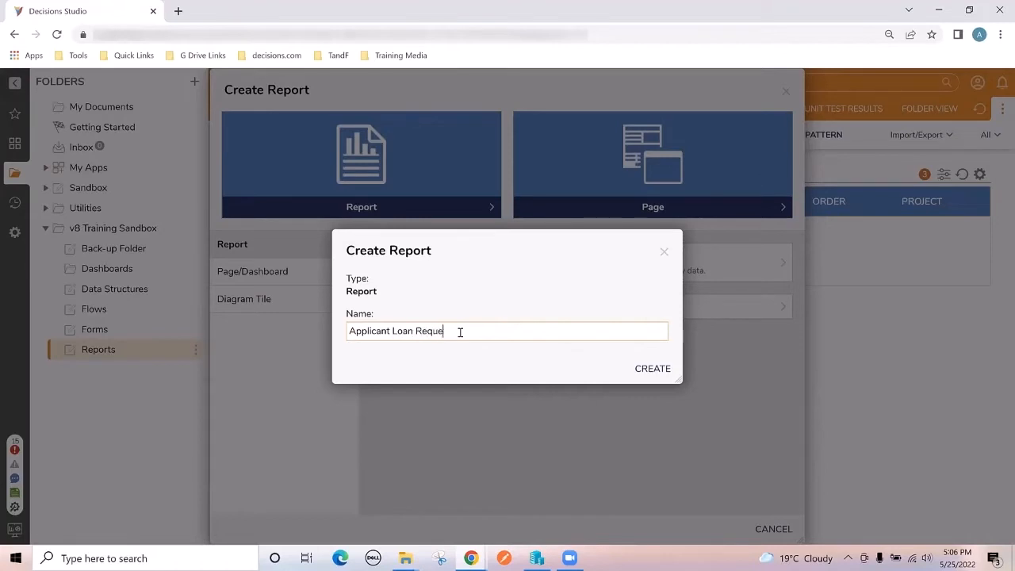
text(st Report)
click(651, 373)
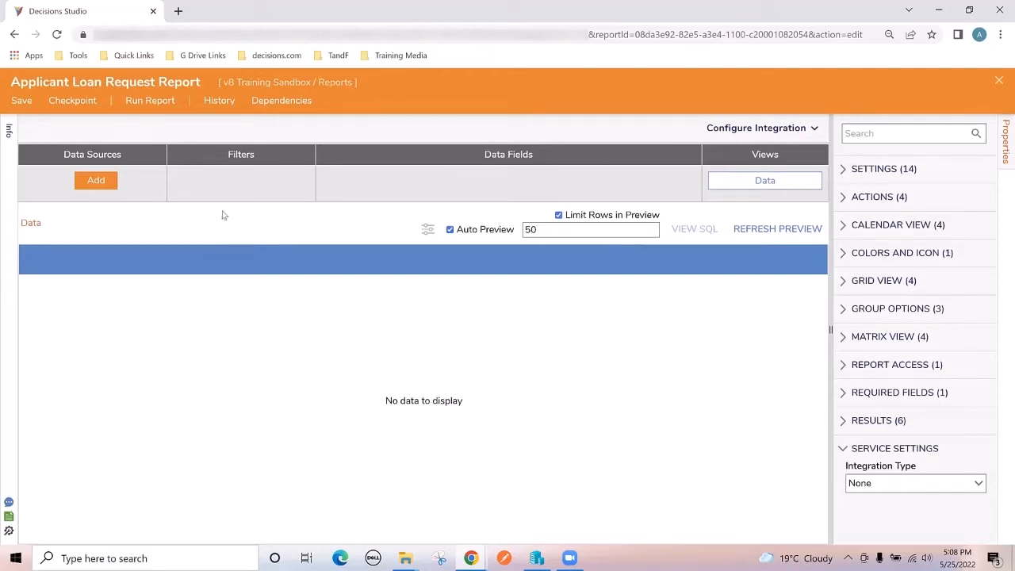
- Search the data sources for "applicant" and add Applicant Loan Request as the report's data source
click(96, 188)
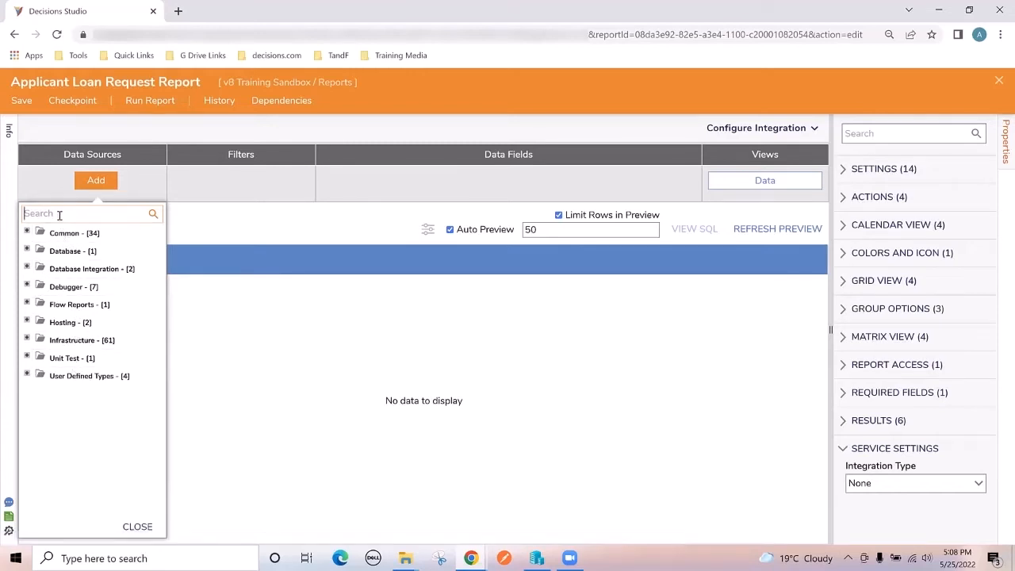
text(applicantn)
key(BackSpace)
key(Return)
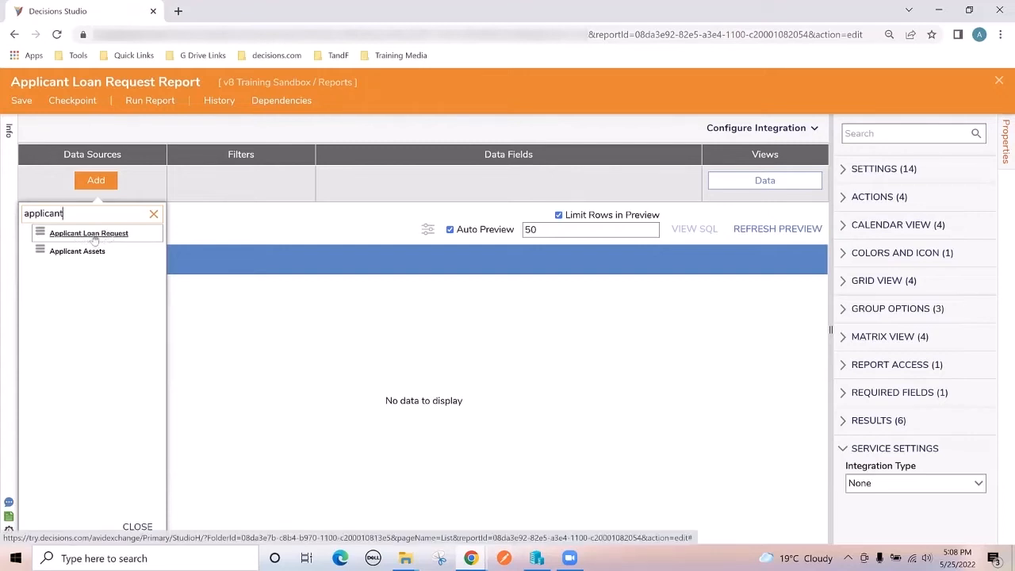
click(108, 236)
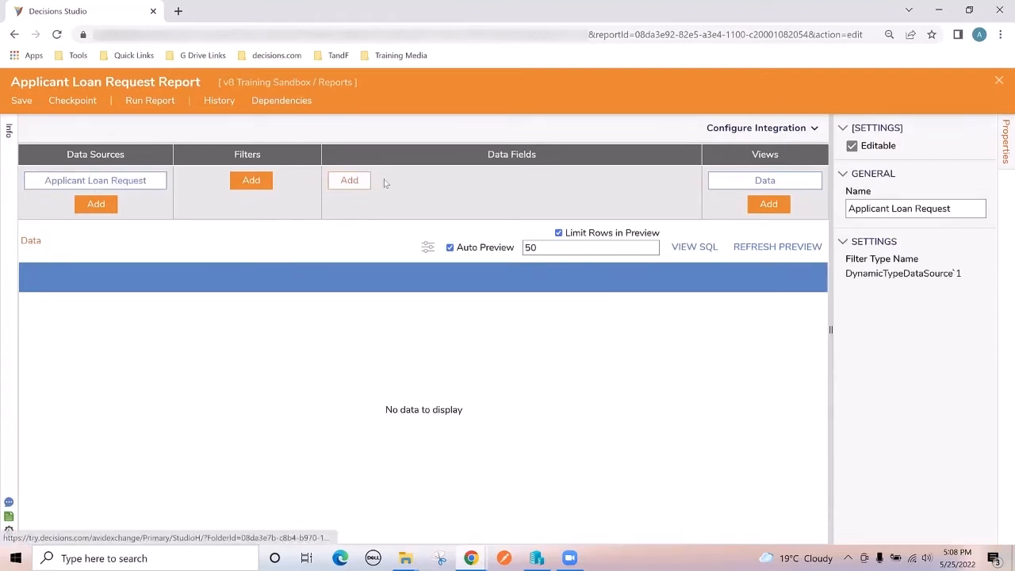
- Add the data fields User Id, Employment Status, Salary, Other Income, Requested Loan Amount, Loan Rank, Dob and Credit Score, in that order
click(357, 187)
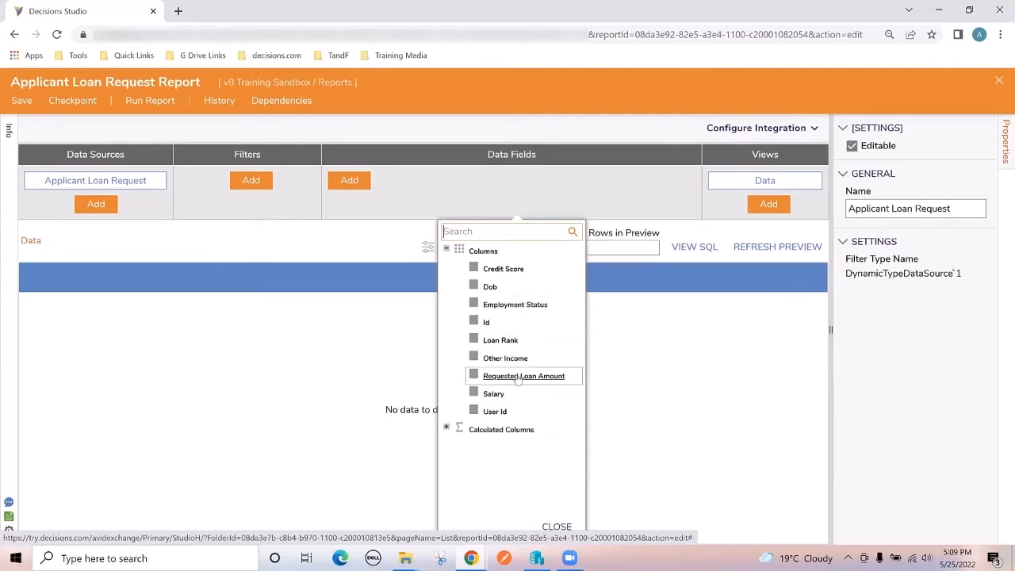
click(524, 417)
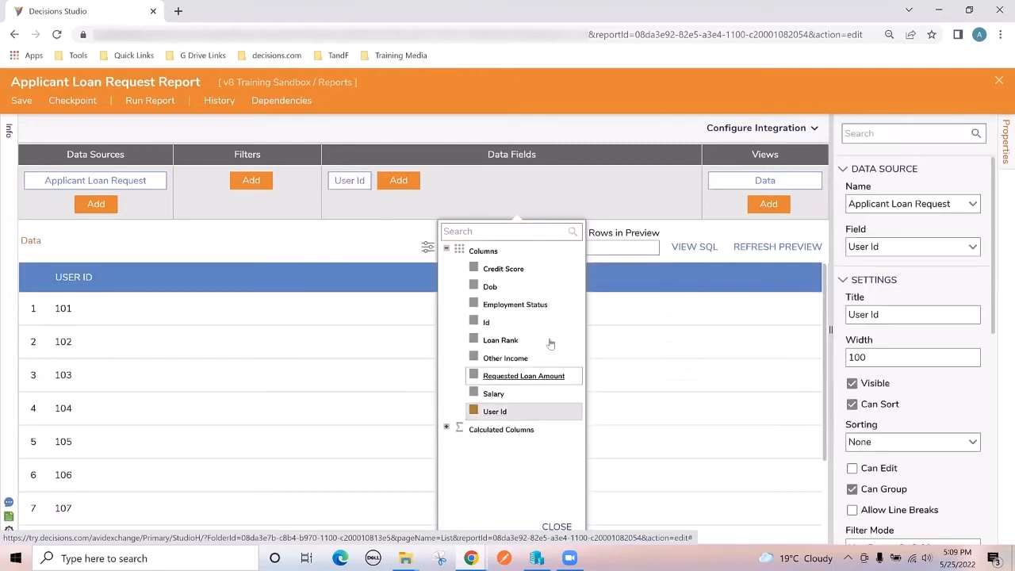
click(562, 308)
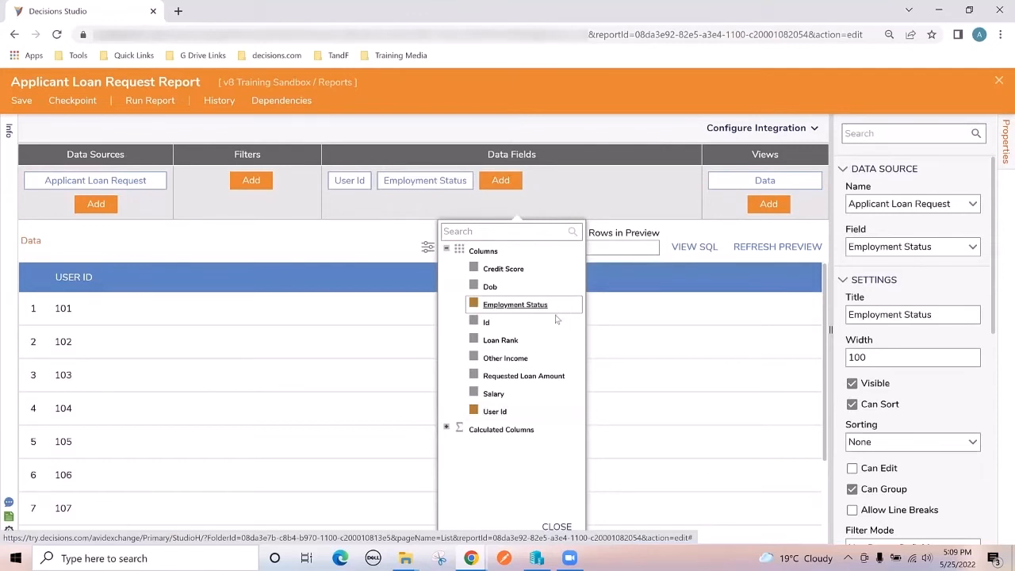
click(524, 396)
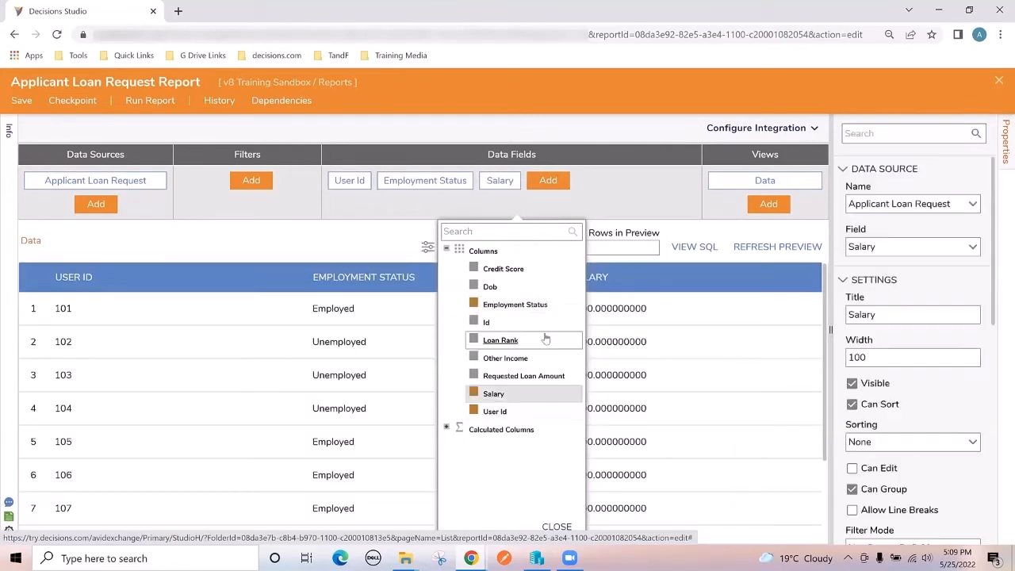
click(541, 359)
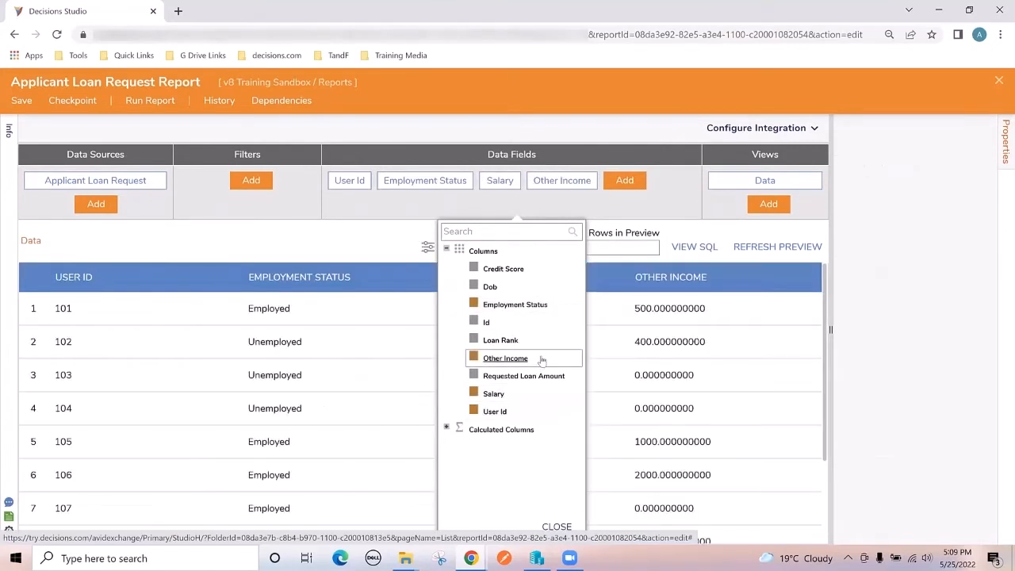
click(573, 379)
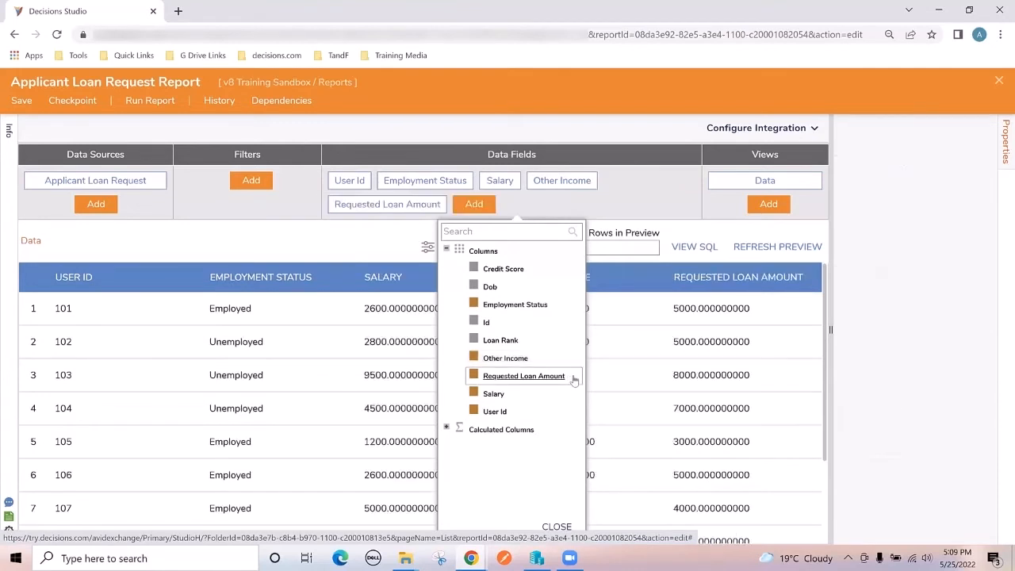
click(537, 345)
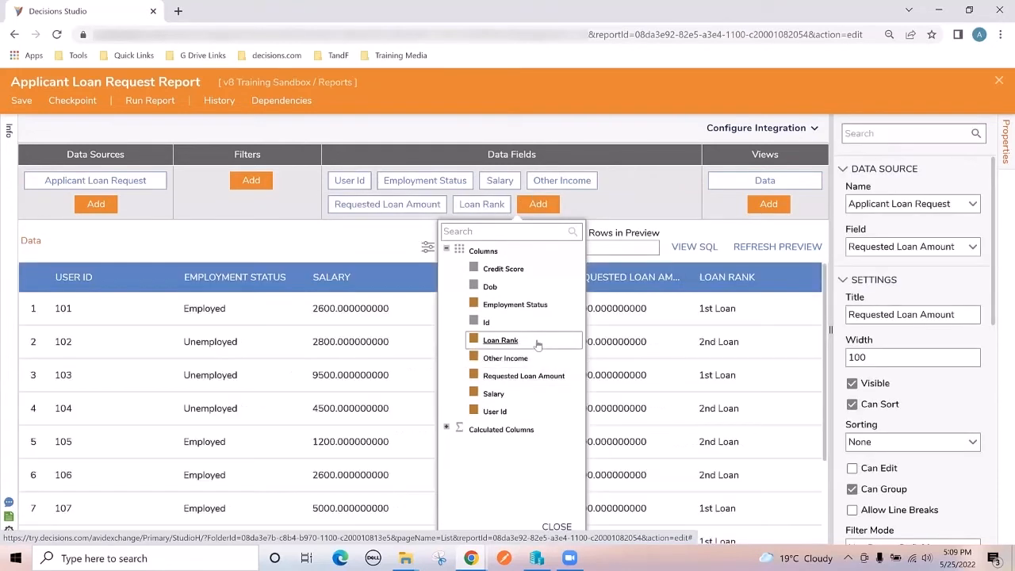
click(536, 291)
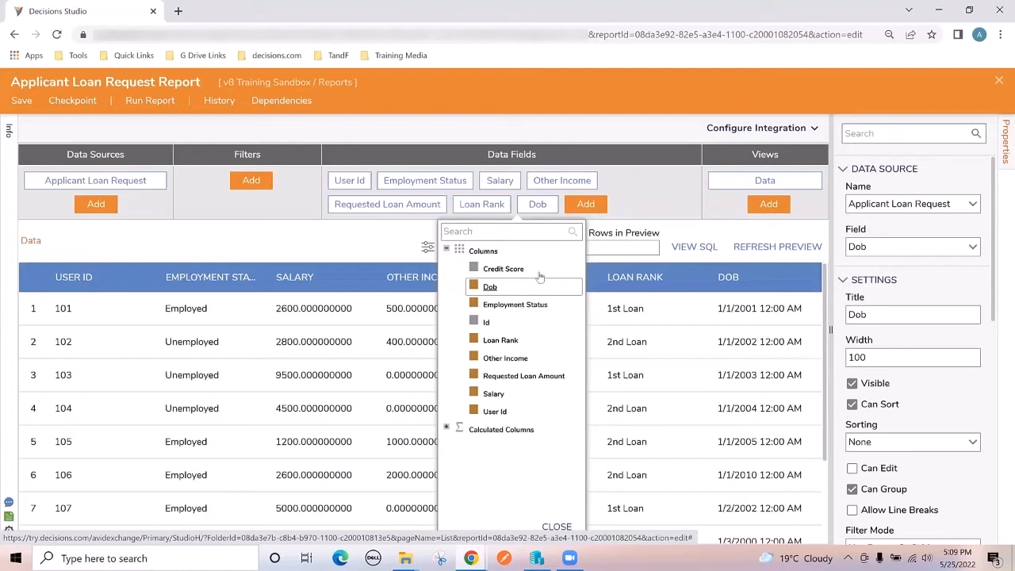
click(537, 274)
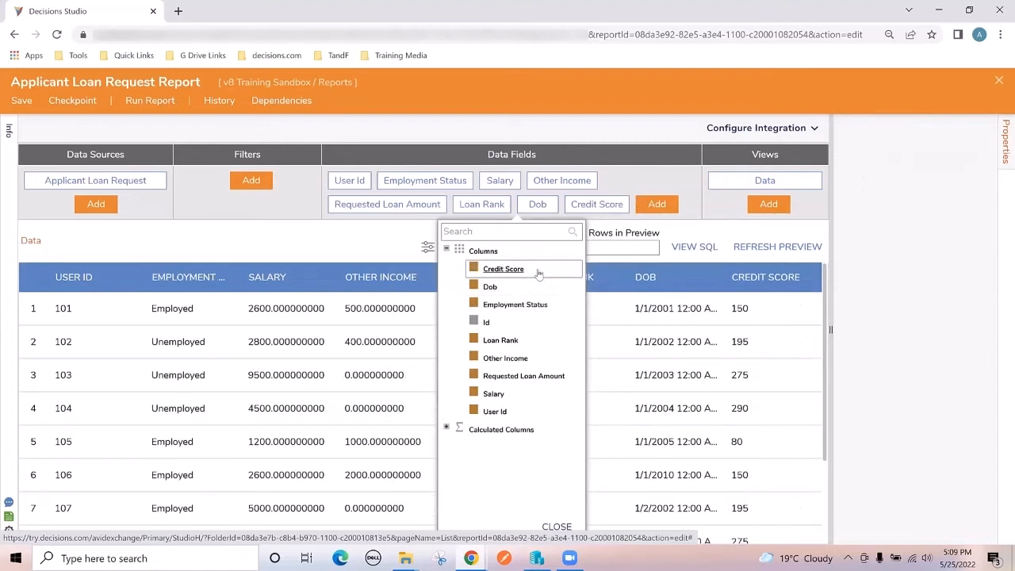
click(378, 243)
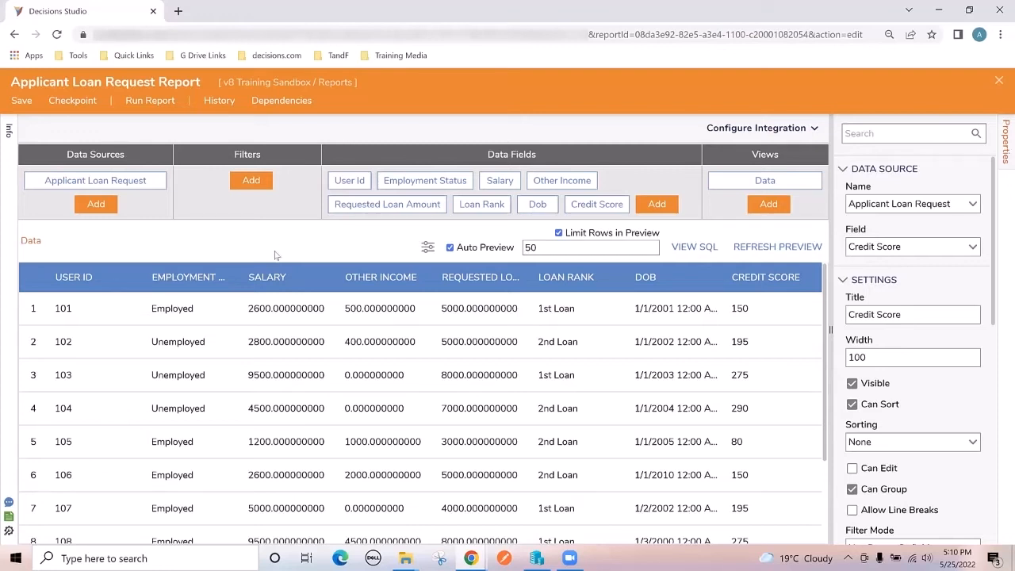
- Set the format of the Salary data field to Currency
click(500, 187)
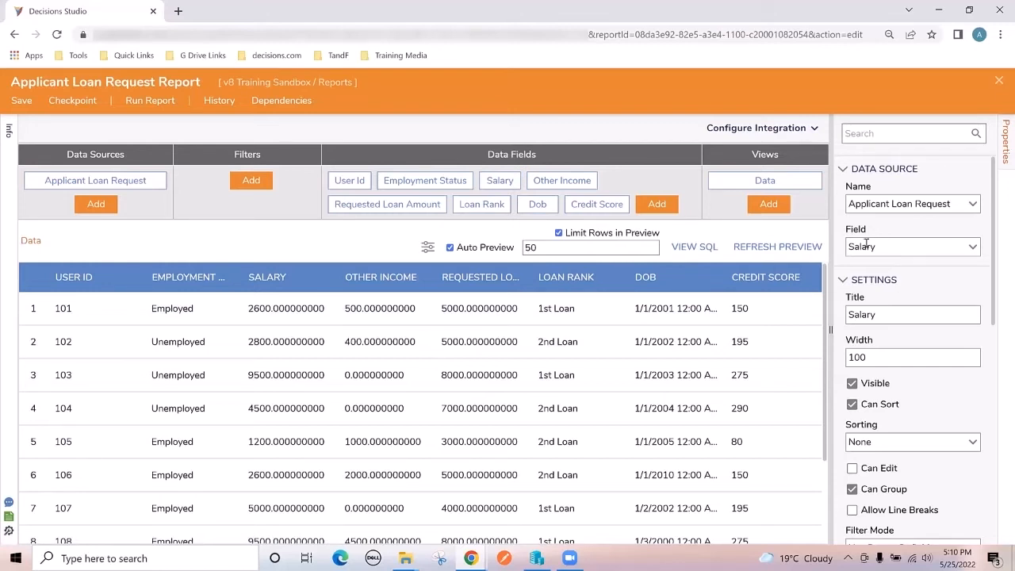
double_click(871, 315)
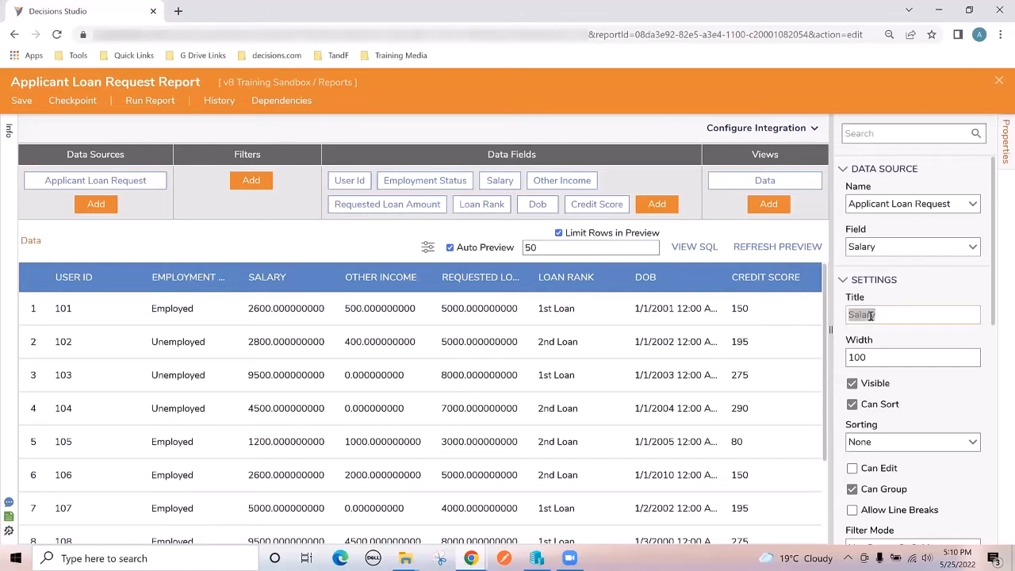
double_click(868, 360)
scroll(871, 360, down, 5)
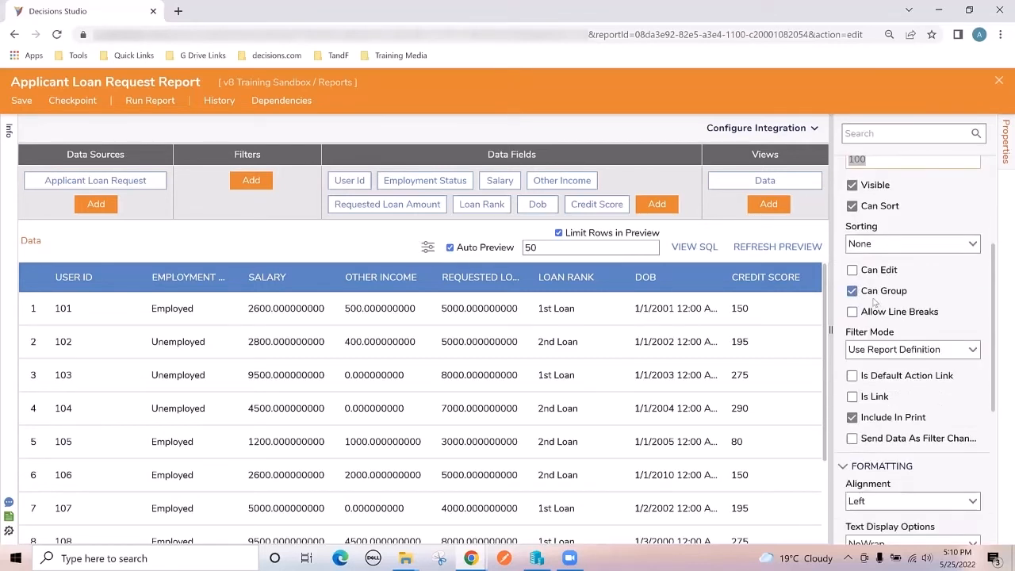
scroll(877, 309, down, 3)
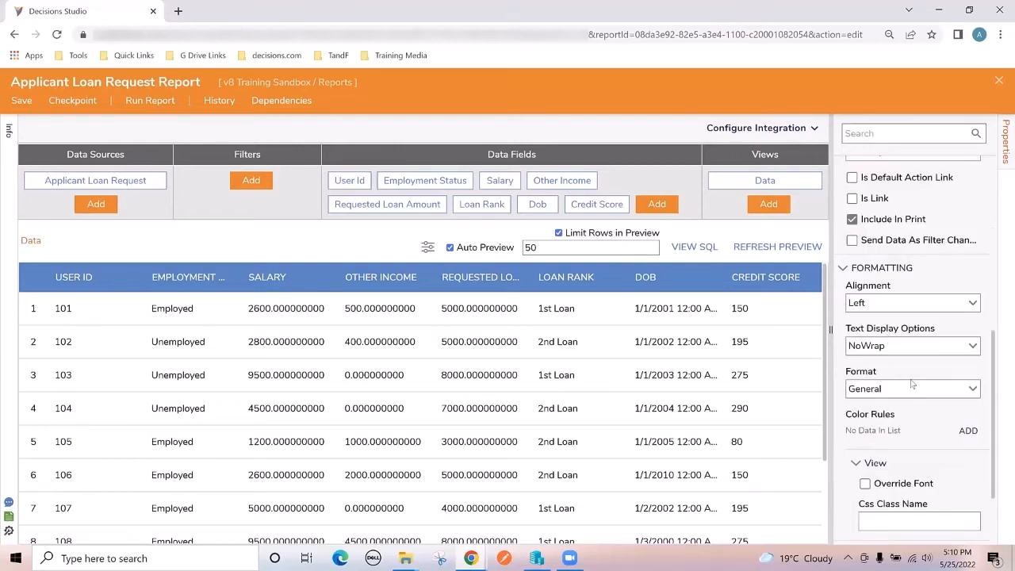
click(974, 388)
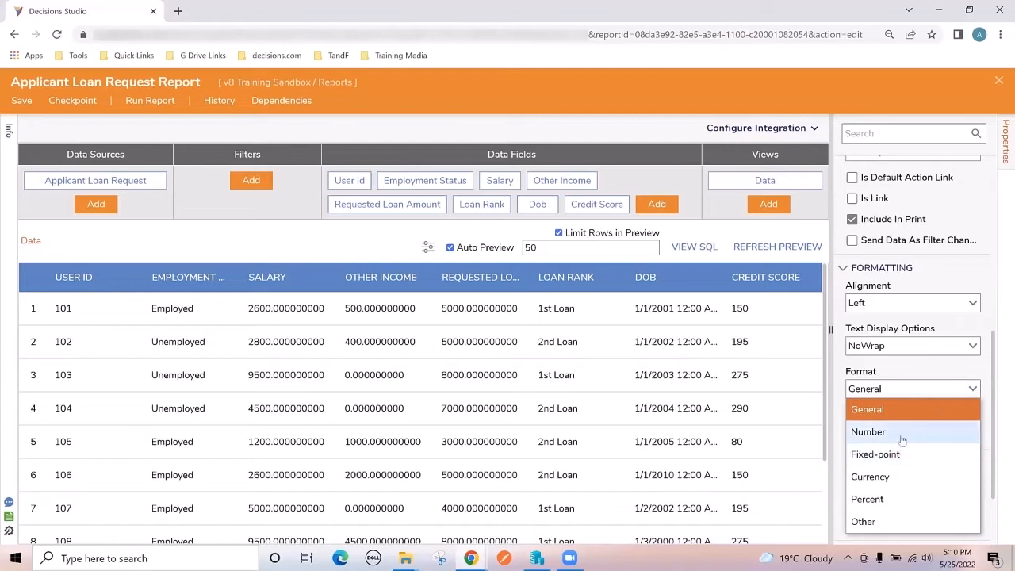
click(893, 475)
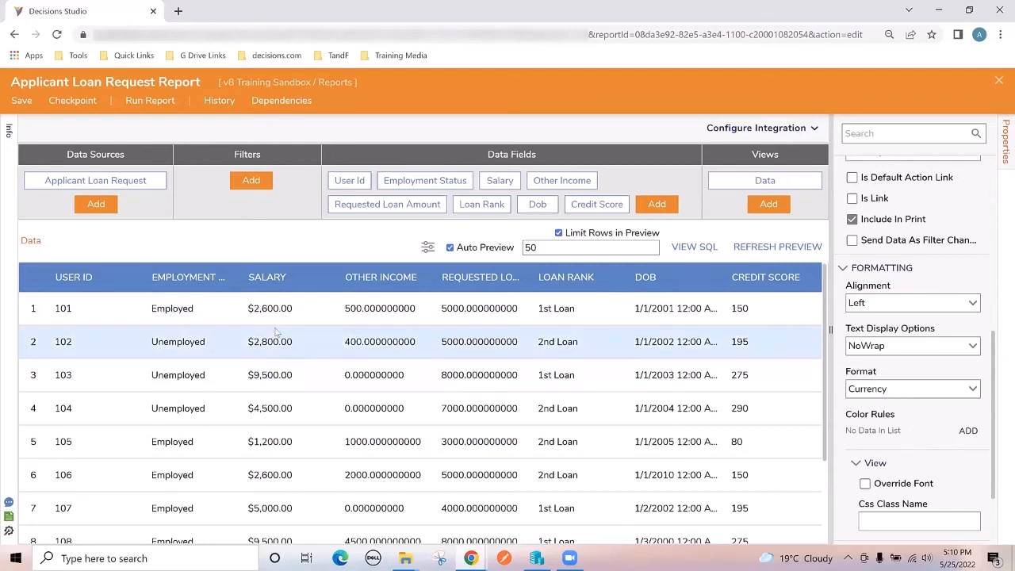
- Set the format of the Other Income data field to Currency
click(563, 181)
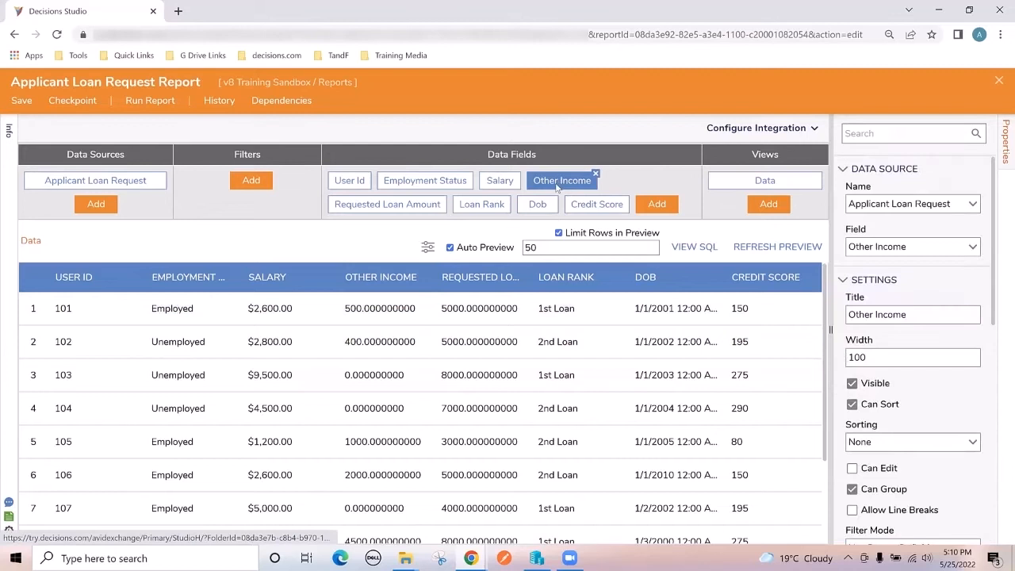
scroll(960, 420, down, 4)
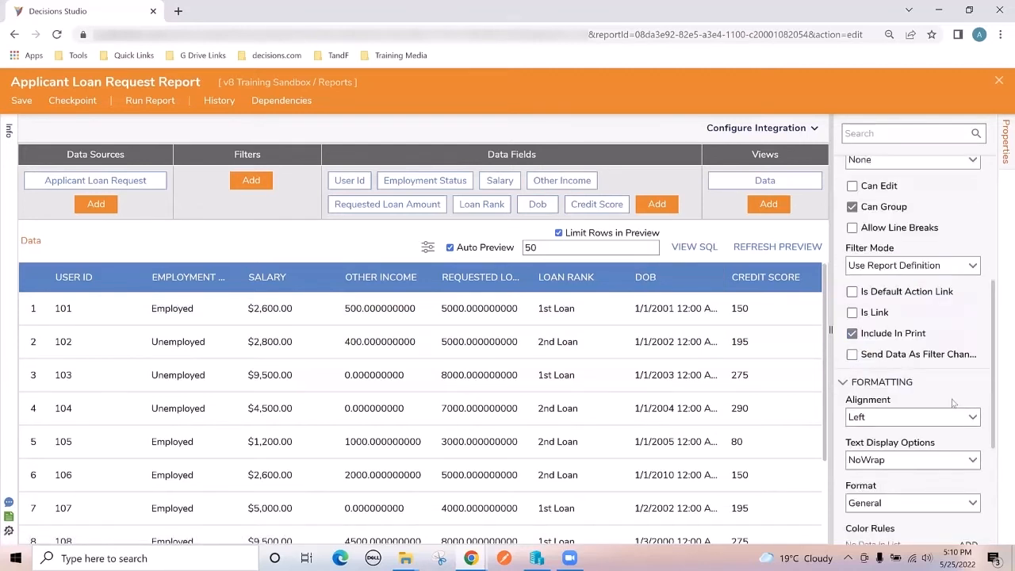
click(972, 455)
click(904, 393)
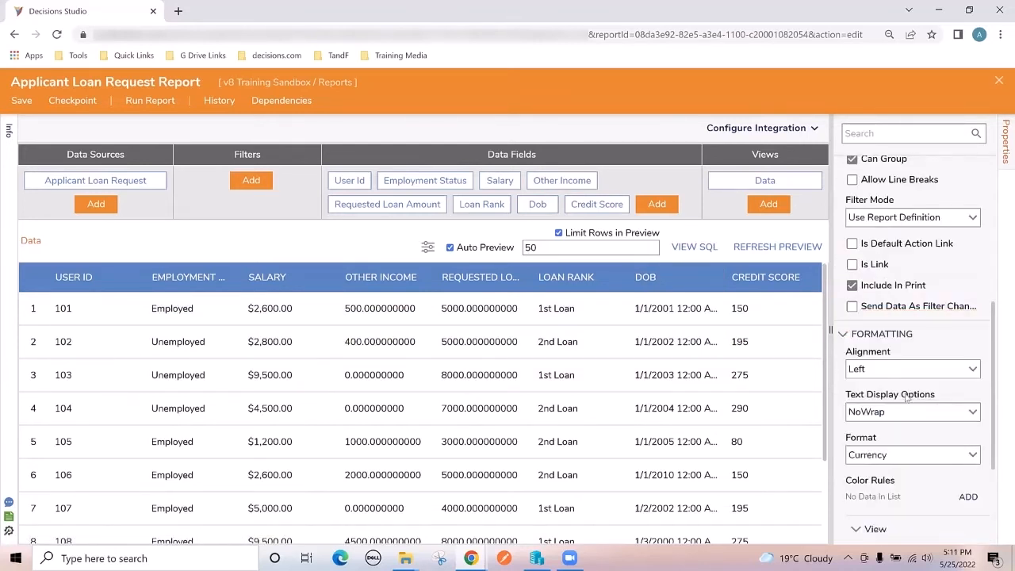
- Set the format of the Requested Loan Amount data field to Currency
click(362, 206)
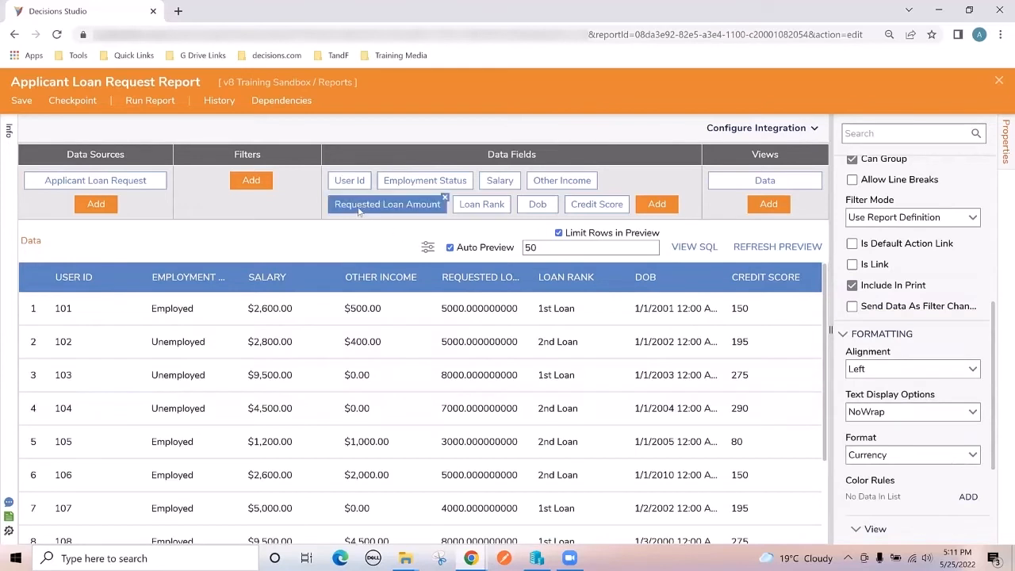
scroll(951, 412, down, 3)
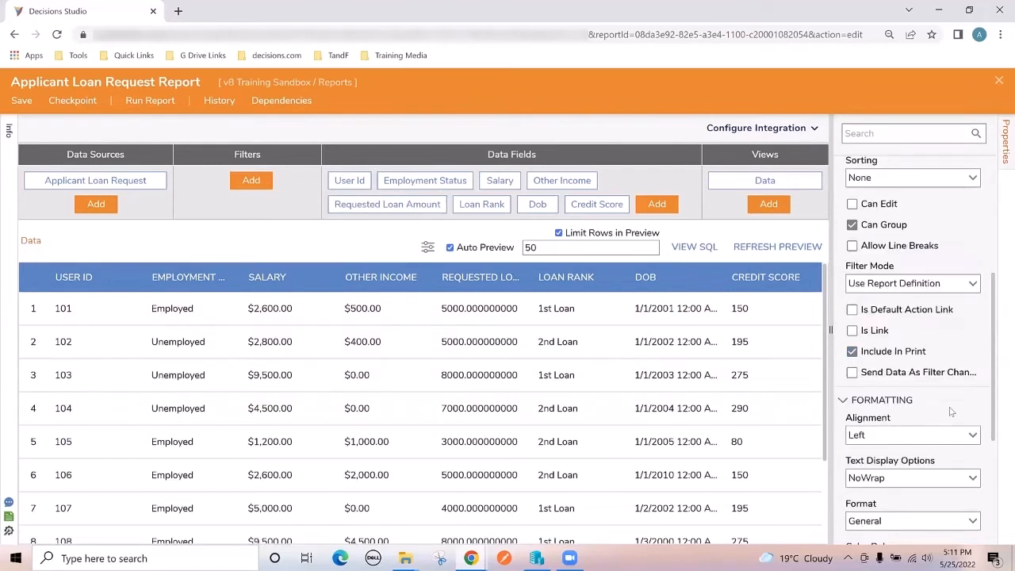
scroll(952, 411, down, 1)
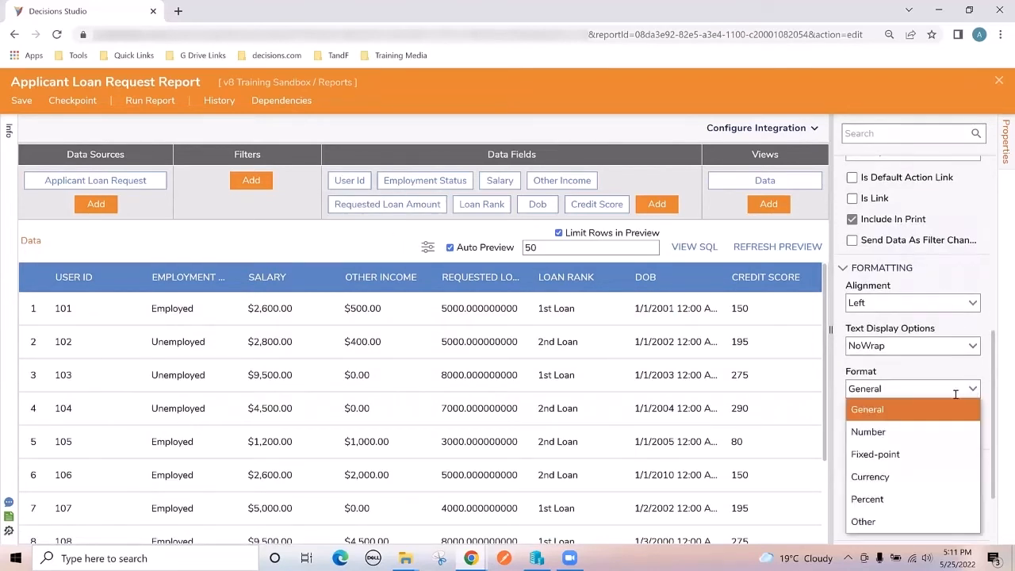
click(972, 389)
click(871, 476)
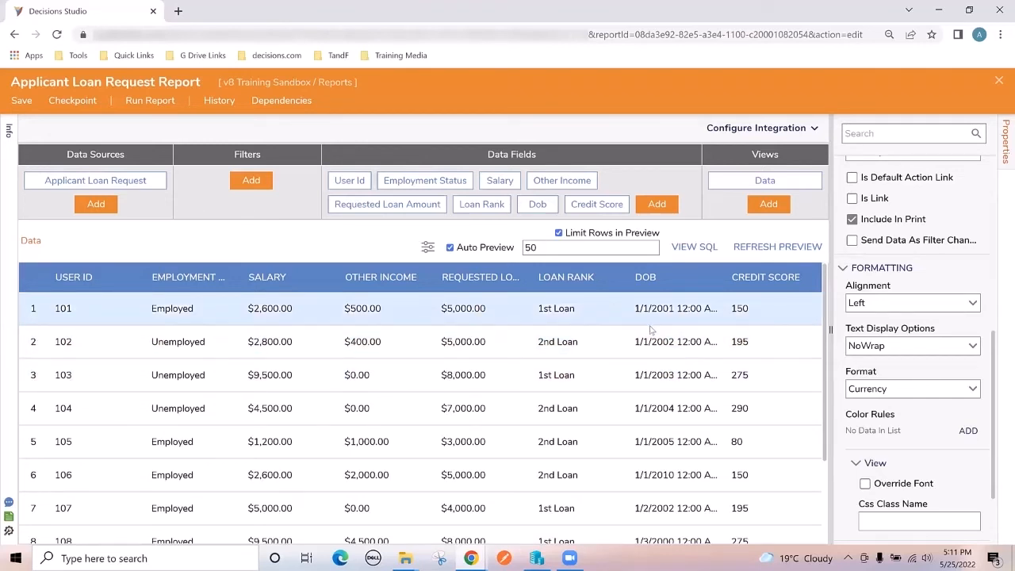
- Set the format of the Dob data field to Short Date
click(534, 208)
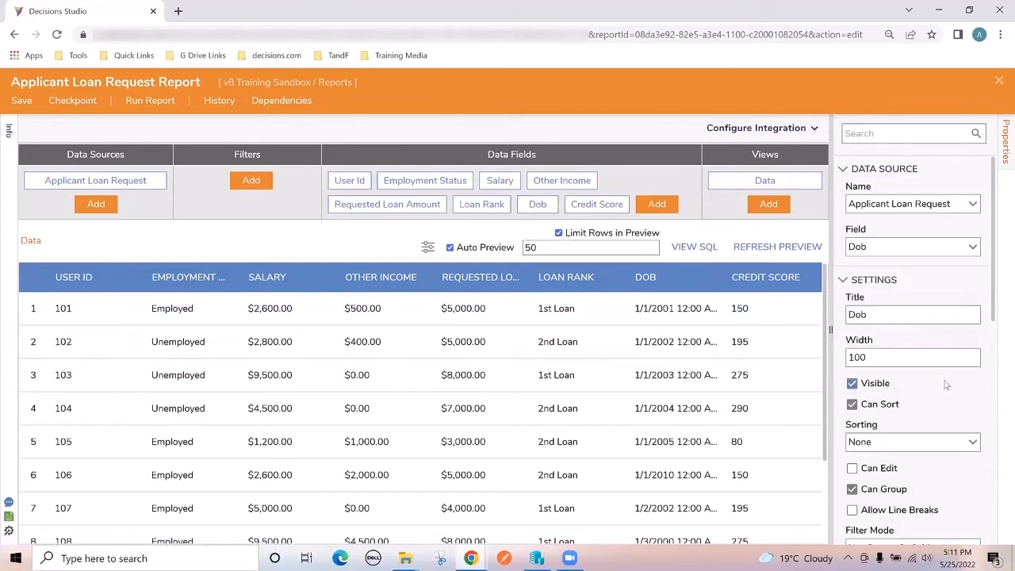
scroll(942, 371, down, 3)
scroll(942, 380, down, 3)
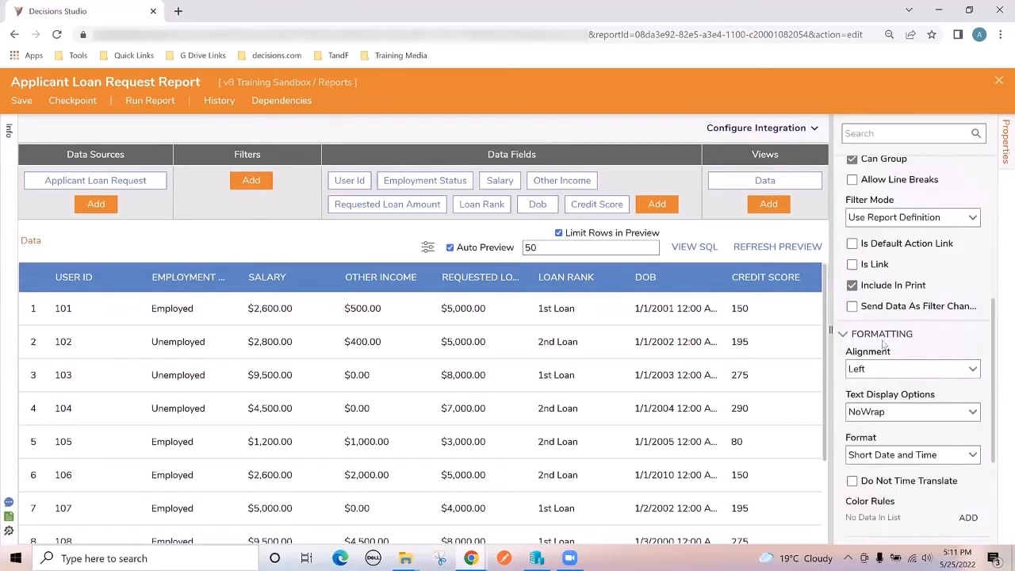
click(972, 455)
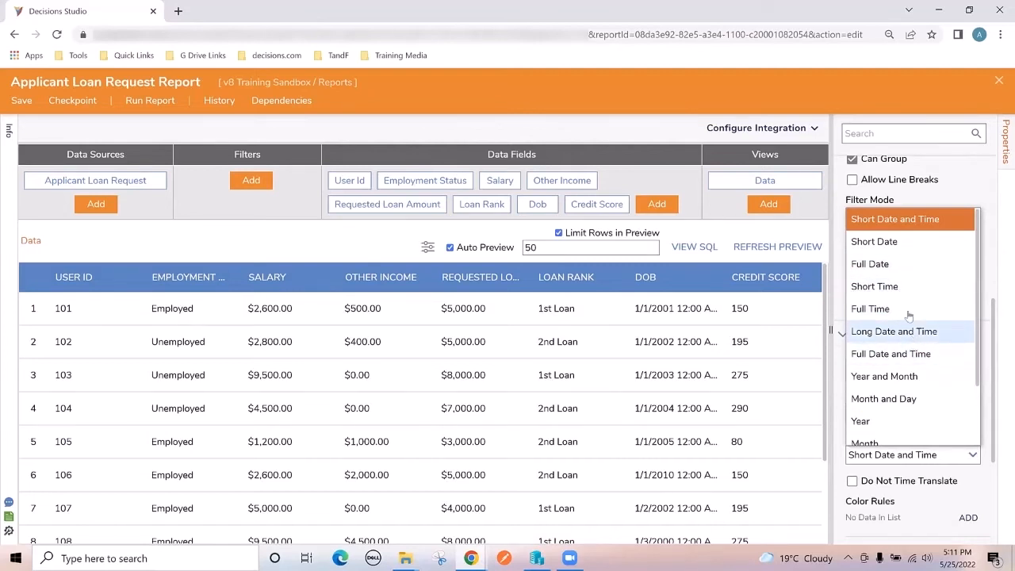
click(880, 242)
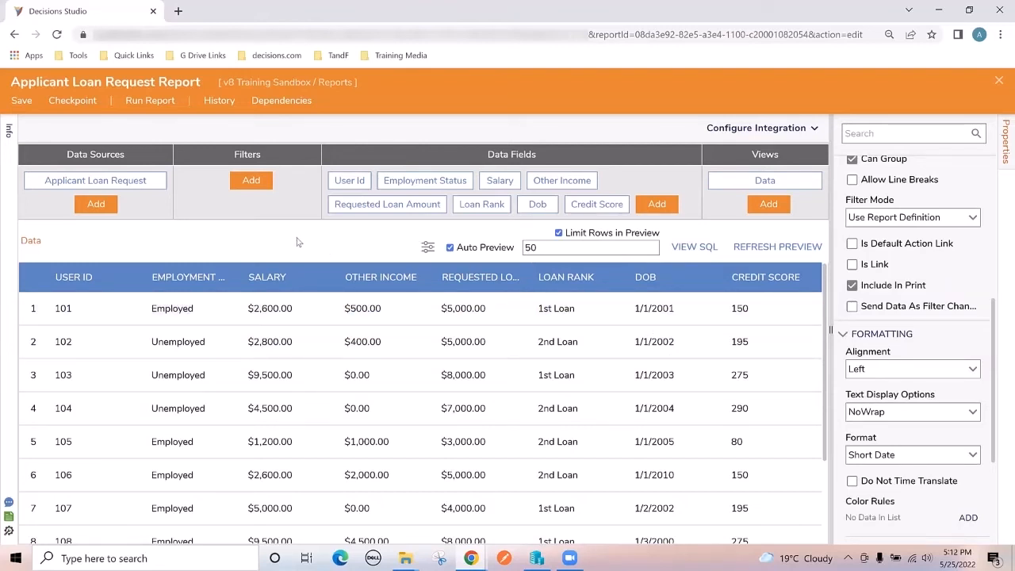
- Save the report without notes and run it to check the formatted columns, closing the viewer when done
click(21, 100)
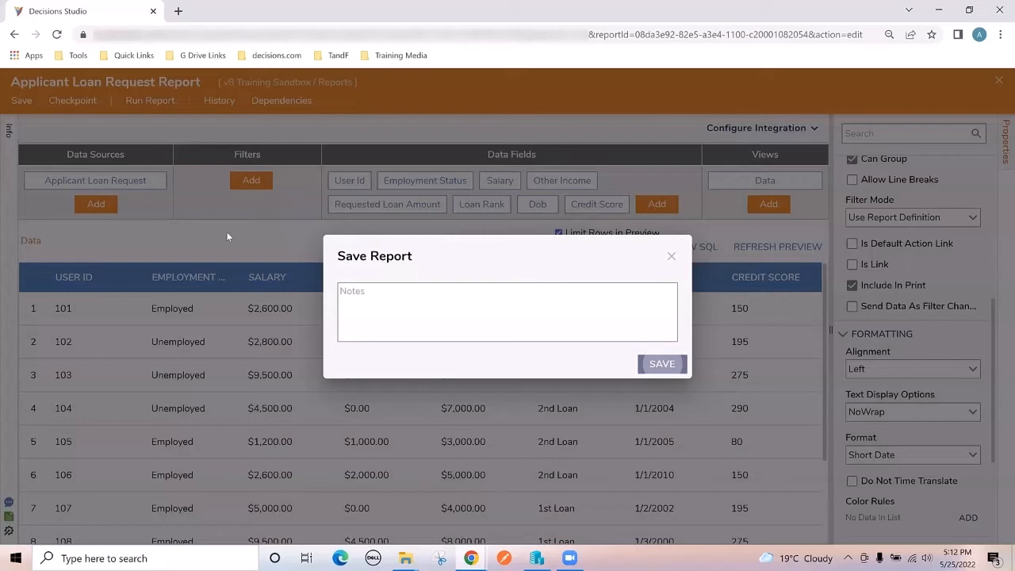
key(Return)
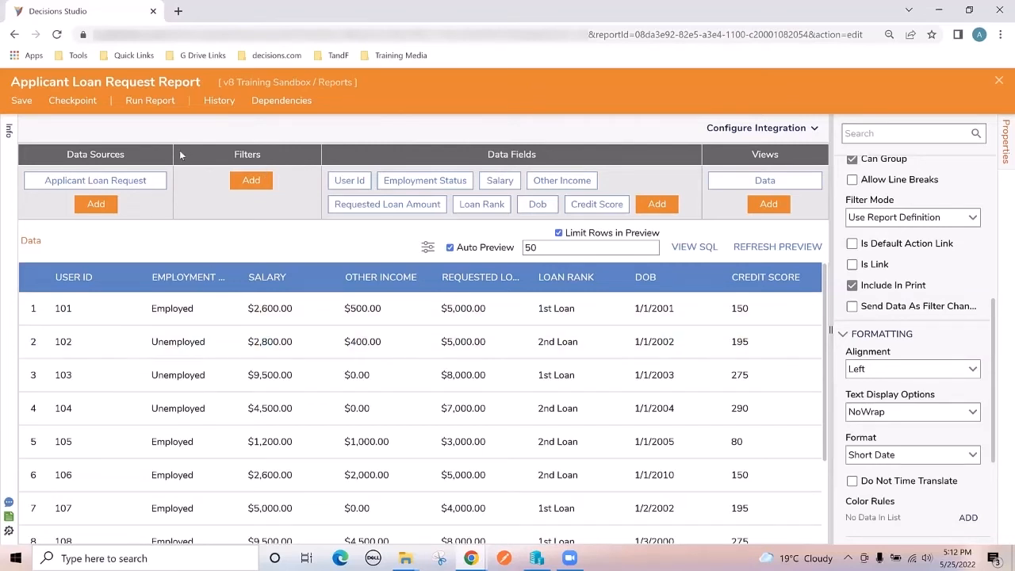
click(150, 103)
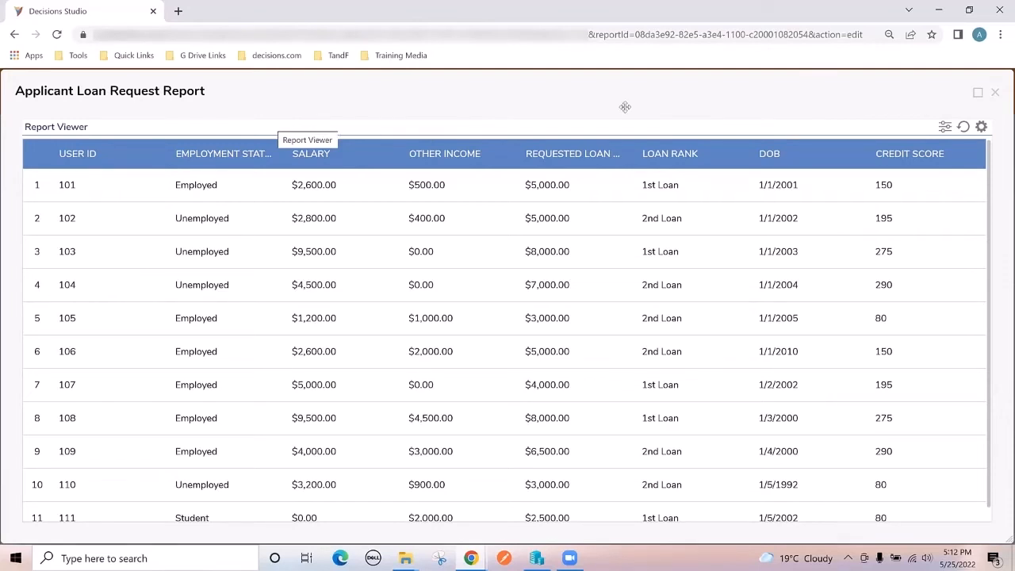
click(993, 93)
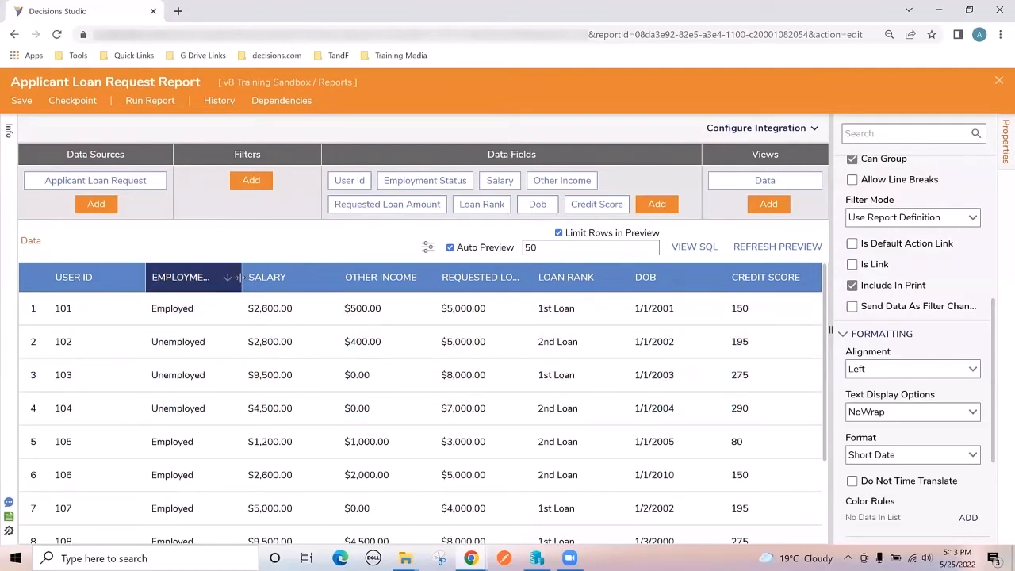
- Add an Employment Status Does Not Equal field filter to the report
click(412, 182)
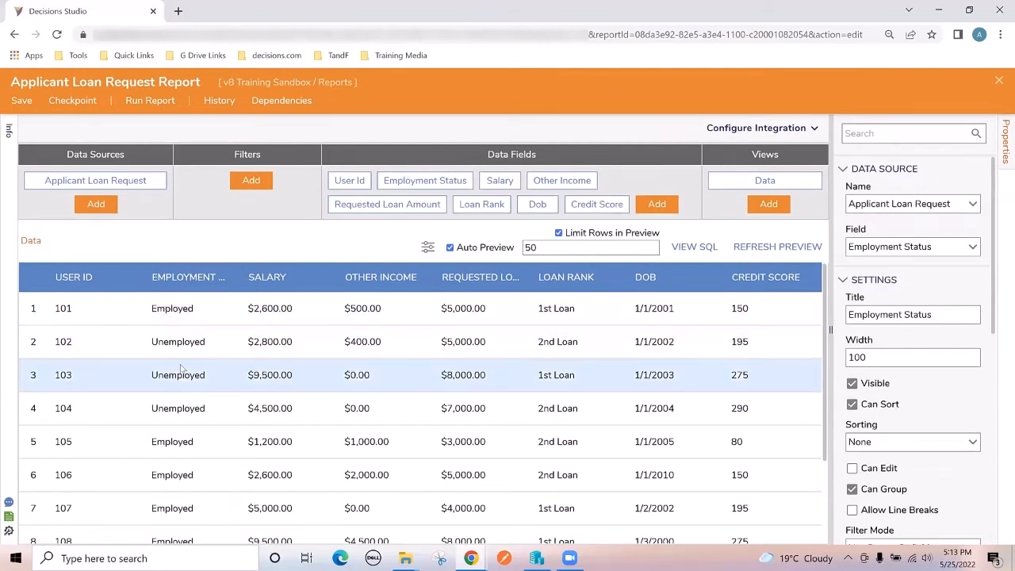
scroll(180, 379, down, 3)
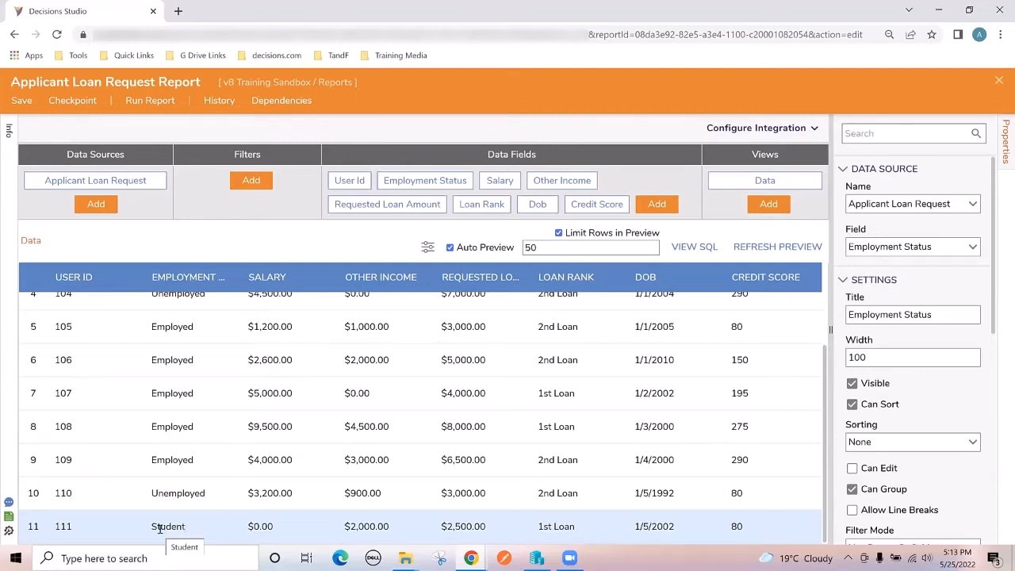
click(251, 181)
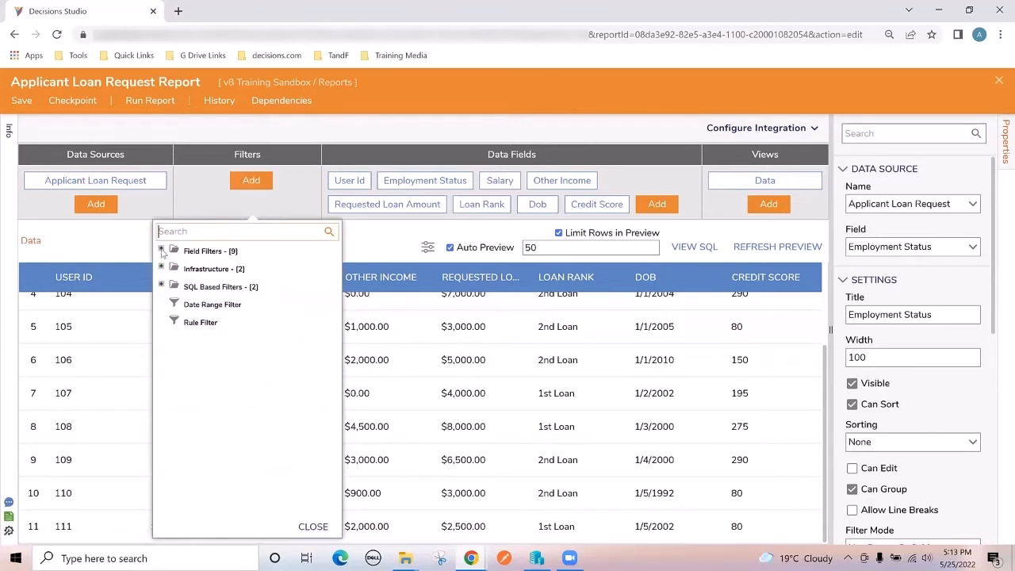
click(161, 250)
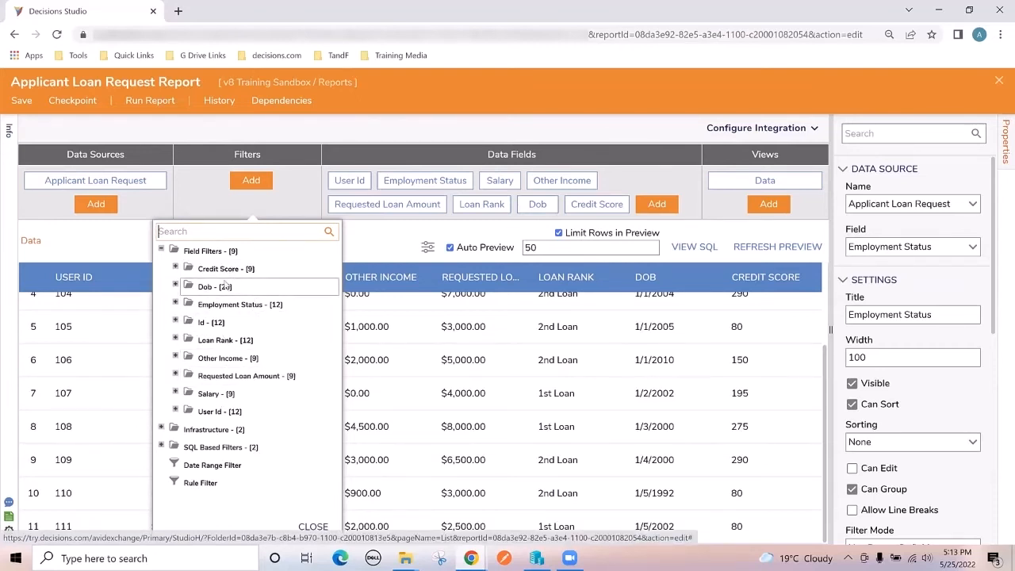
click(176, 304)
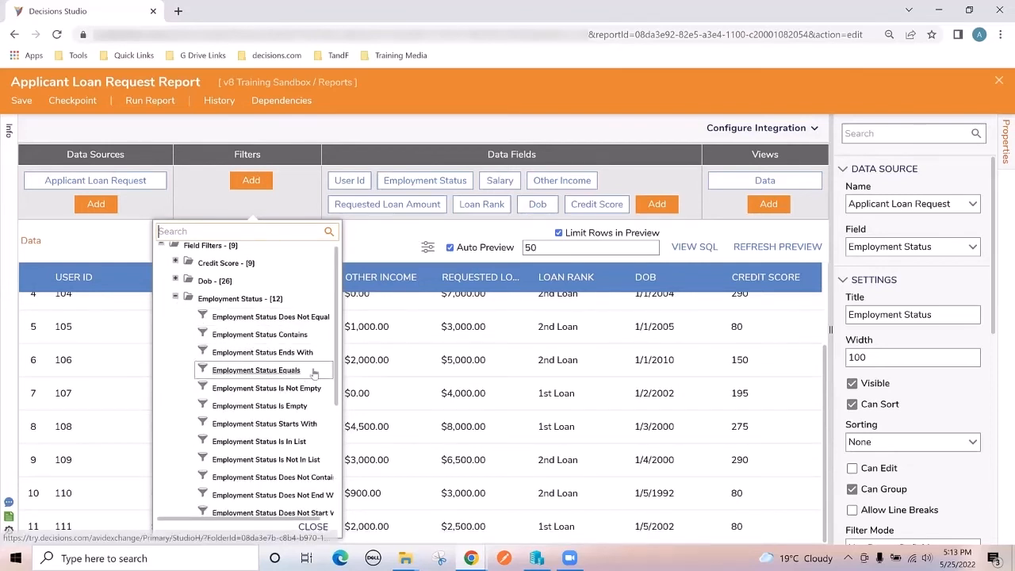
scroll(191, 370, down, 2)
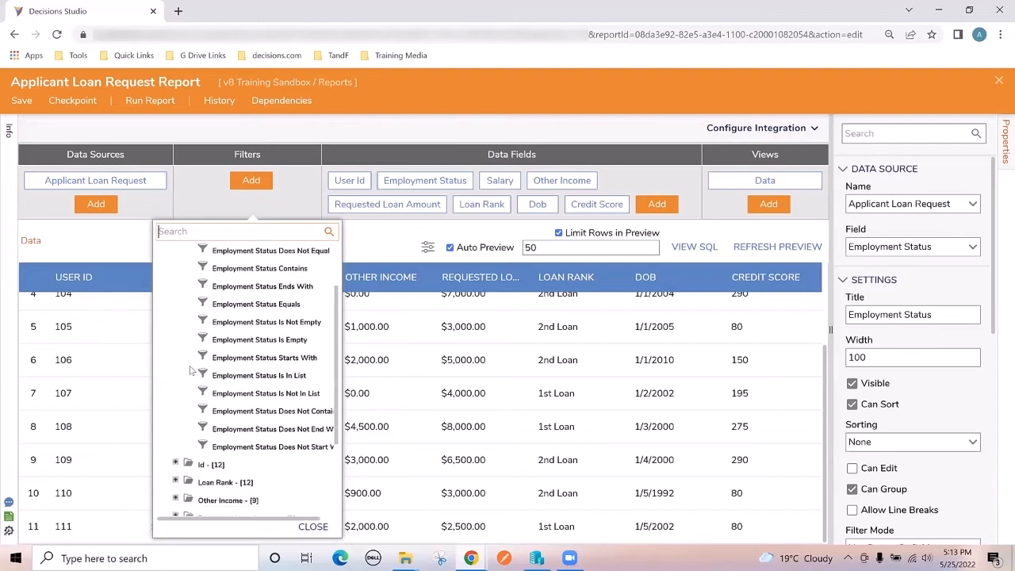
scroll(191, 370, up, 2)
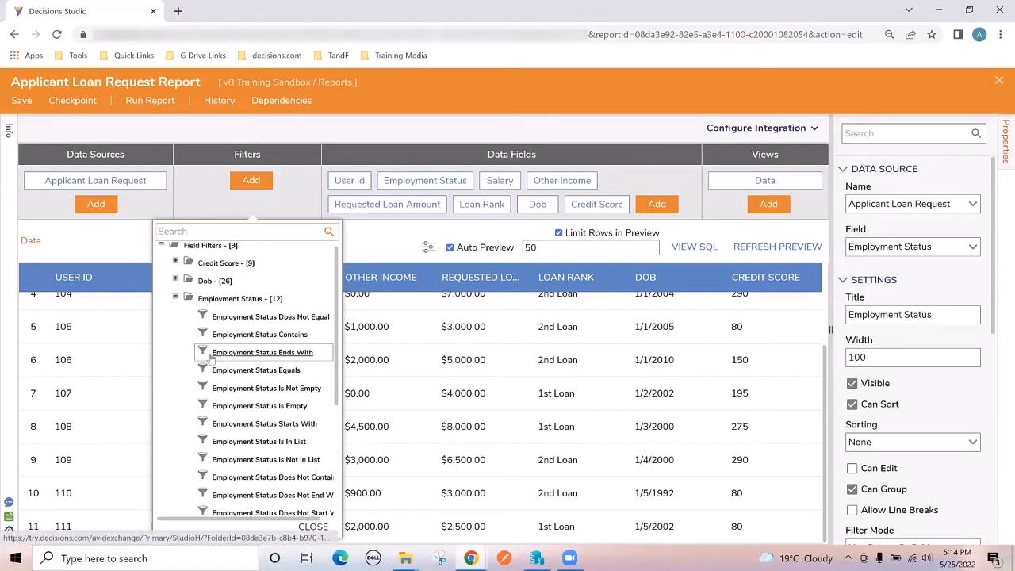
click(271, 318)
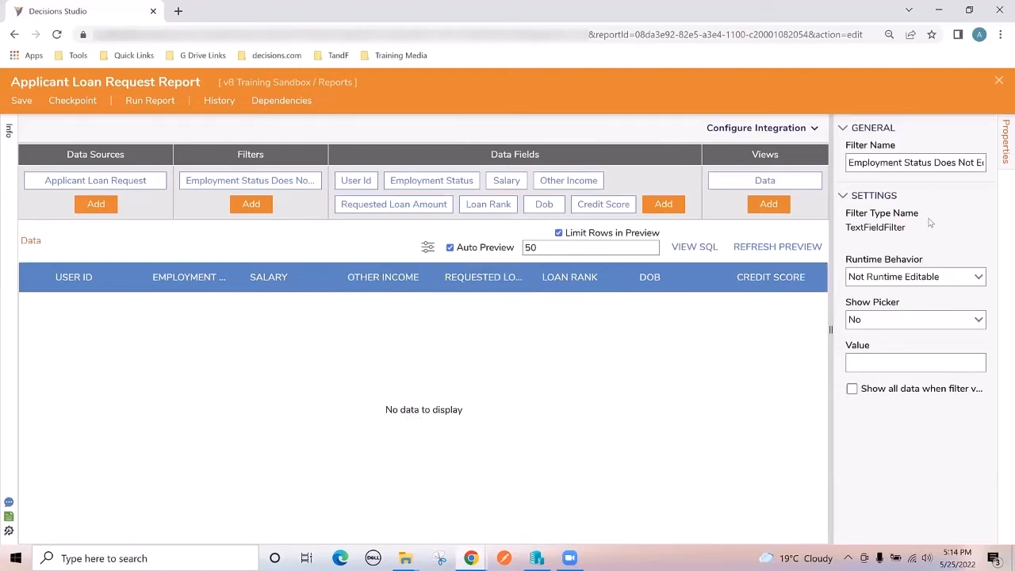
- Set the Employment Status filter's value to Student and check the filtered rows in the preview
click(894, 366)
text(Student)
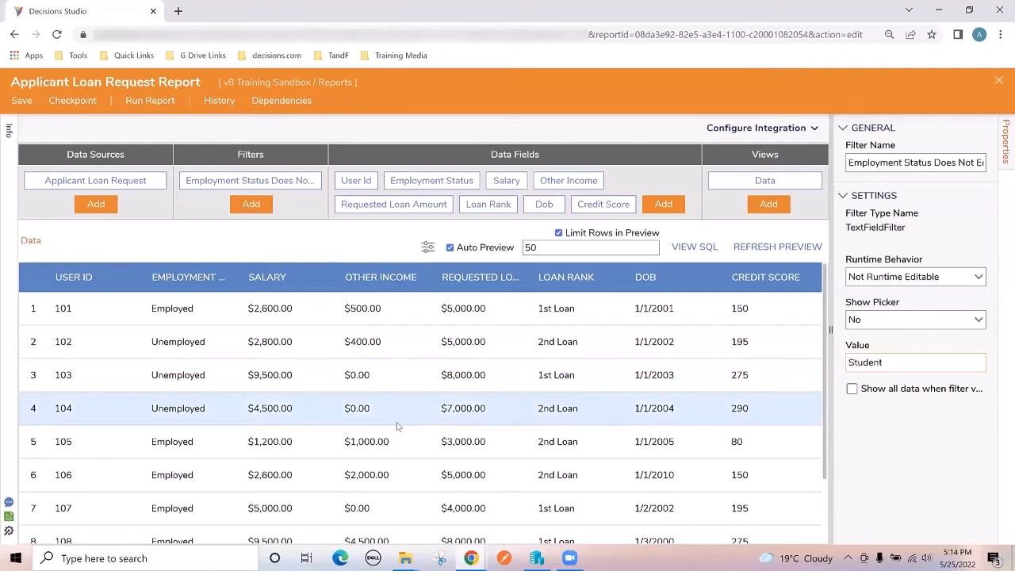
scroll(215, 443, down, 2)
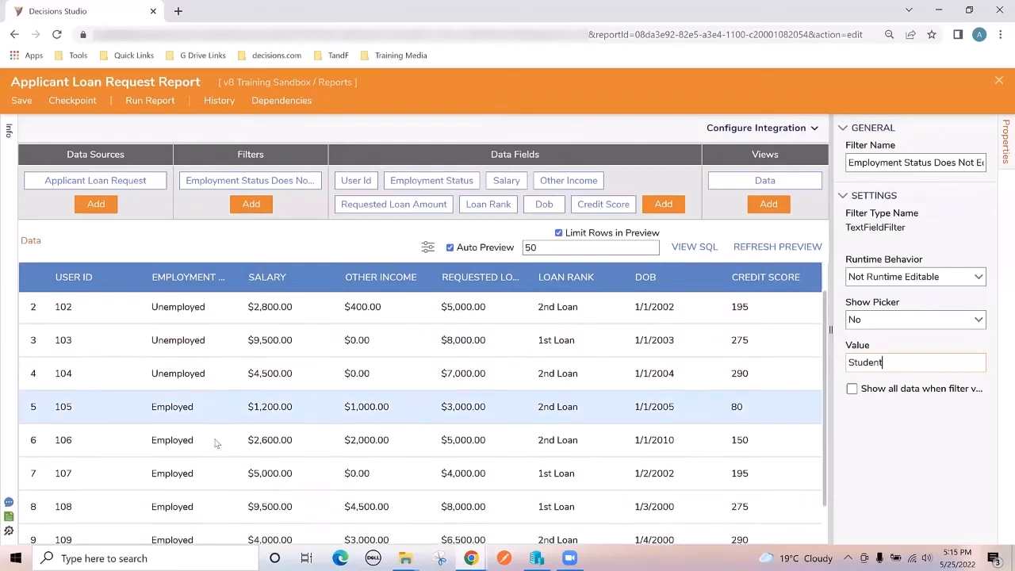
scroll(209, 530, up, 2)
scroll(210, 530, down, 2)
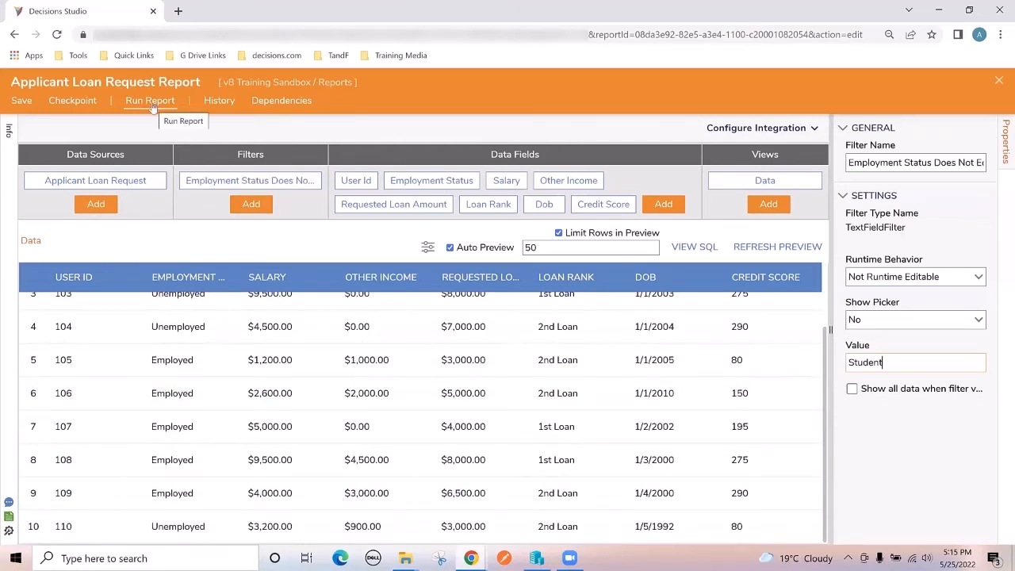
- Save the filtered report and run it to check which applicants are listed, closing the viewer when done
click(28, 103)
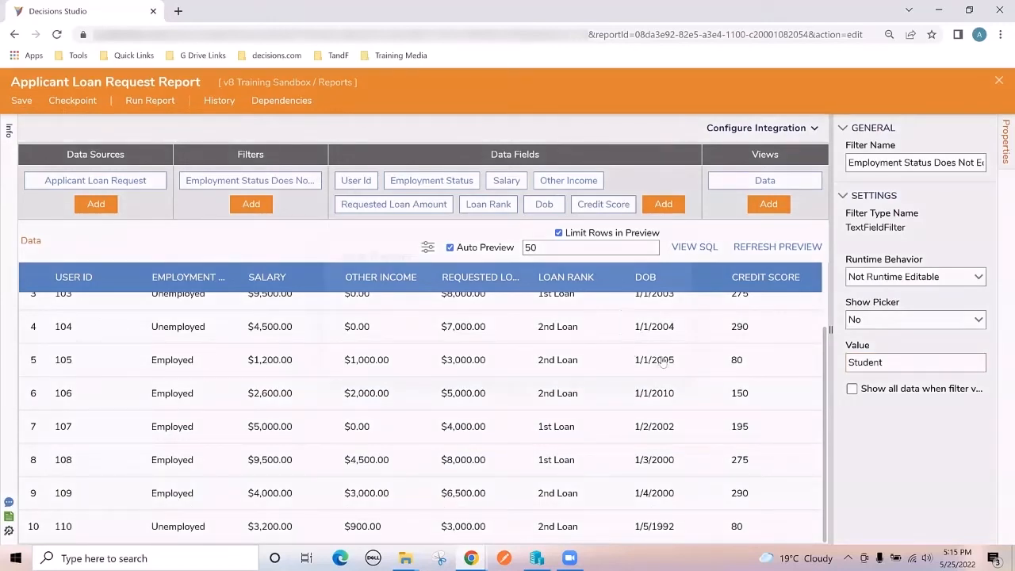
click(156, 100)
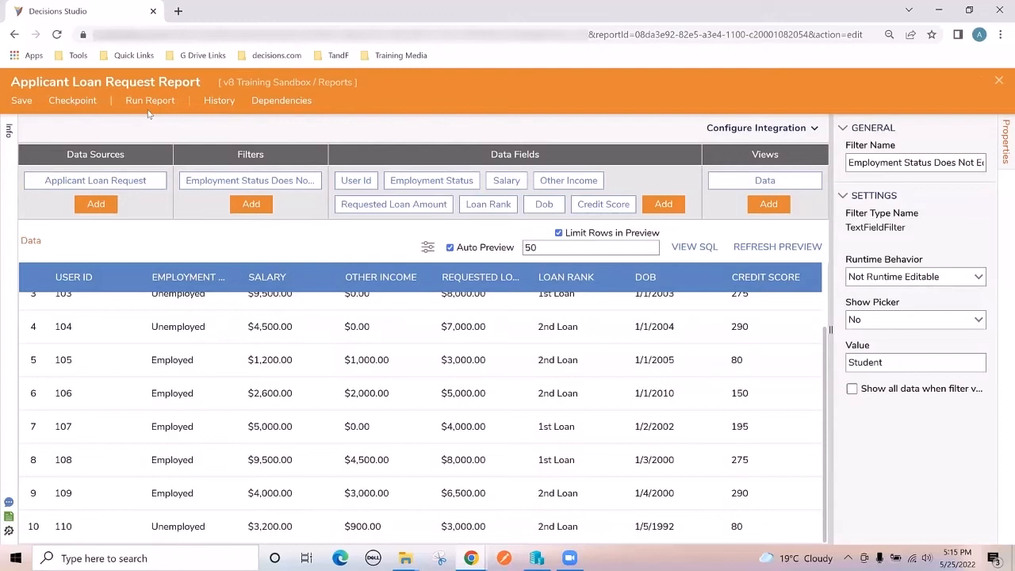
click(148, 102)
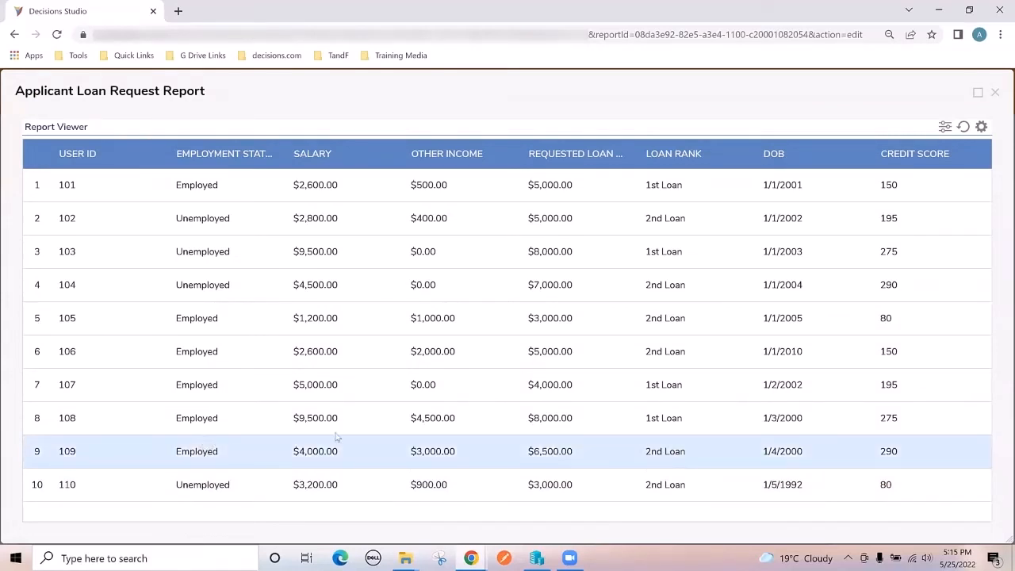
click(1000, 91)
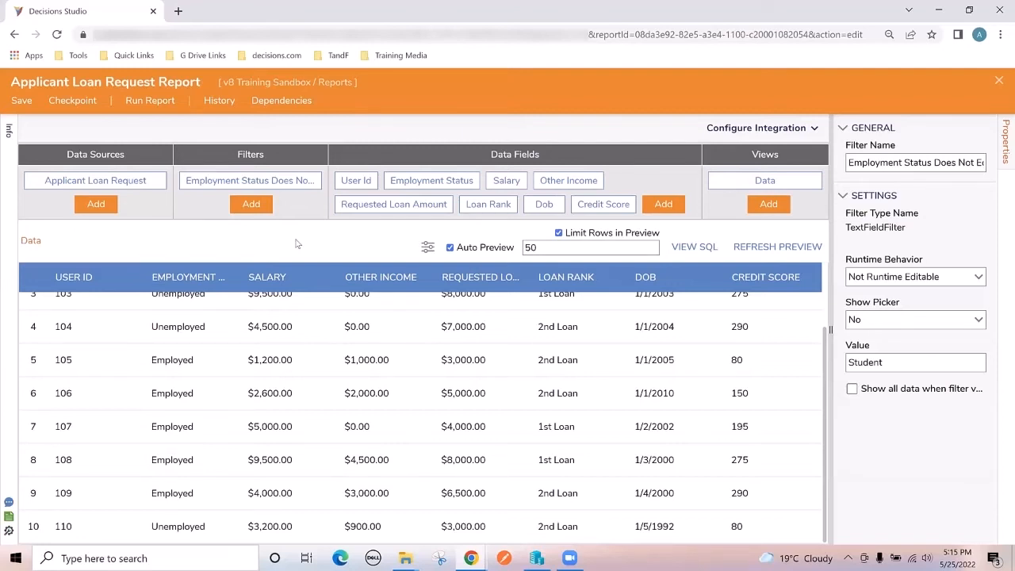
- Group the report data by Employment Status, apply the grouping and review the grouped rows in the preview
scroll(349, 376, up, 1)
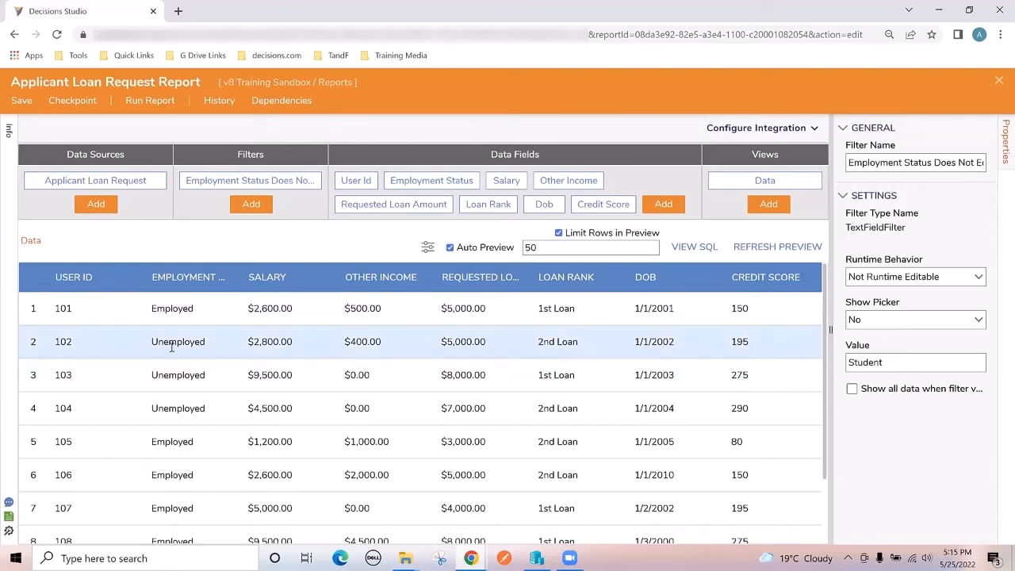
scroll(187, 383, down, 3)
scroll(190, 381, up, 3)
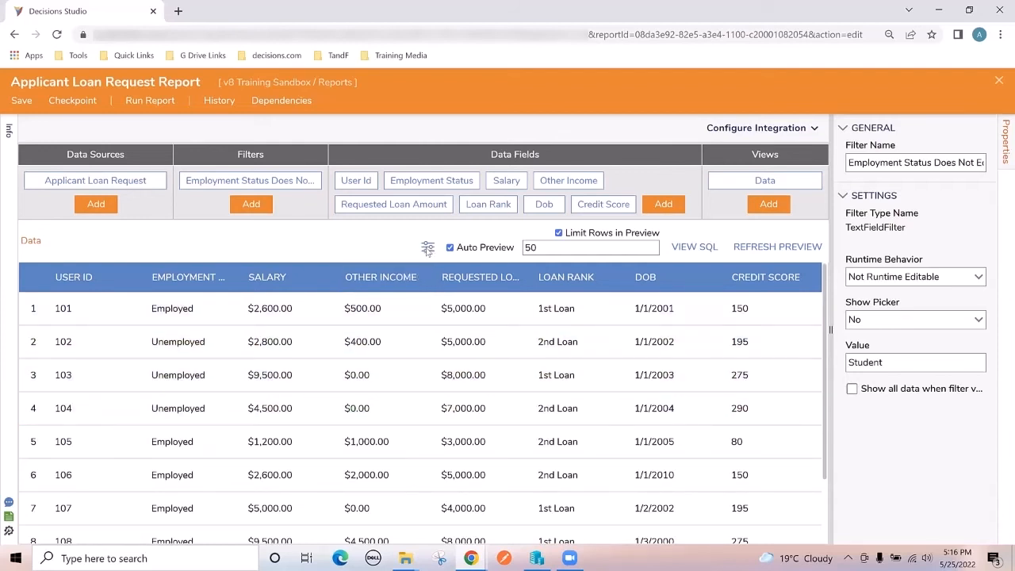
click(427, 248)
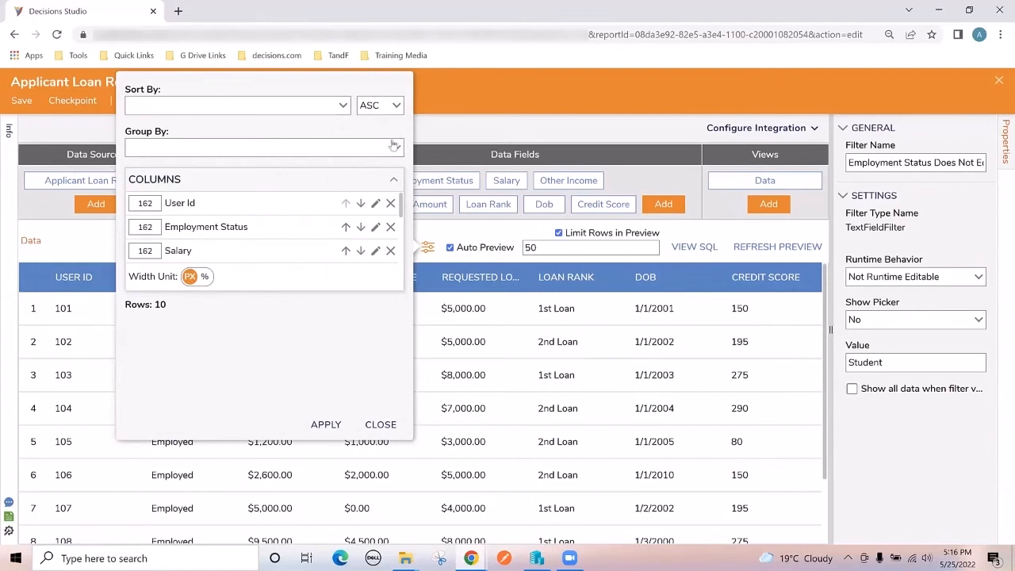
click(344, 106)
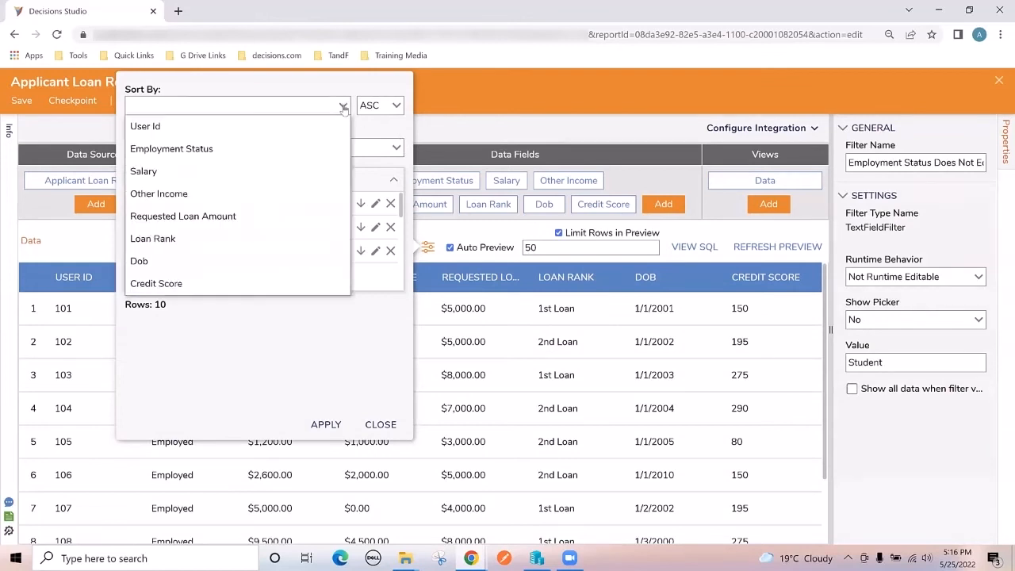
click(344, 106)
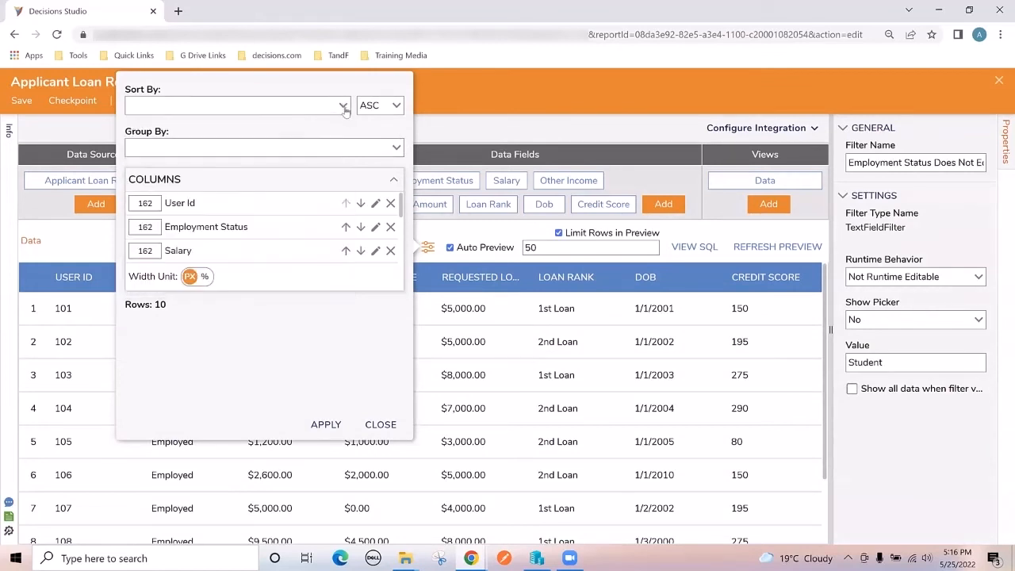
click(397, 149)
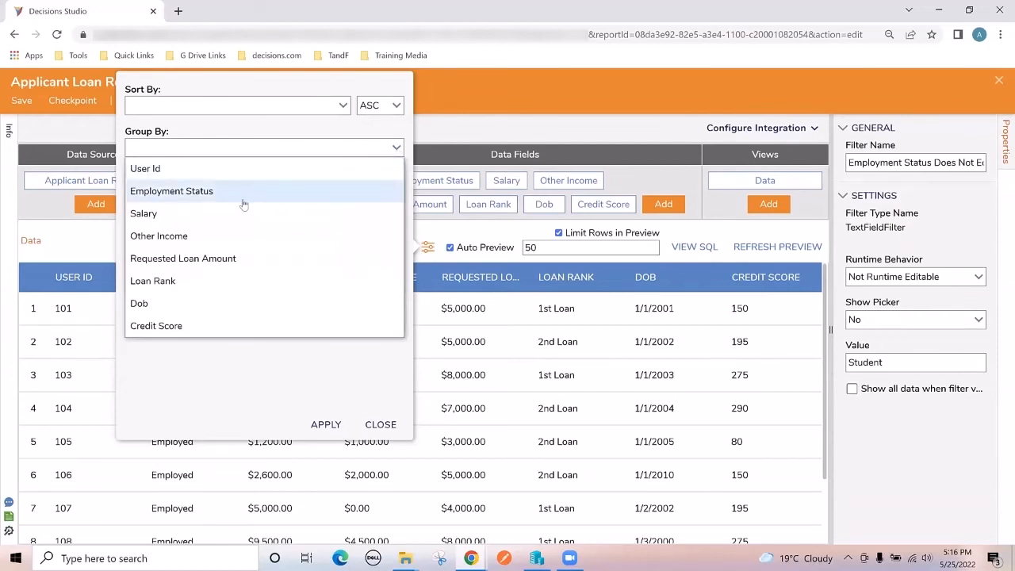
click(170, 192)
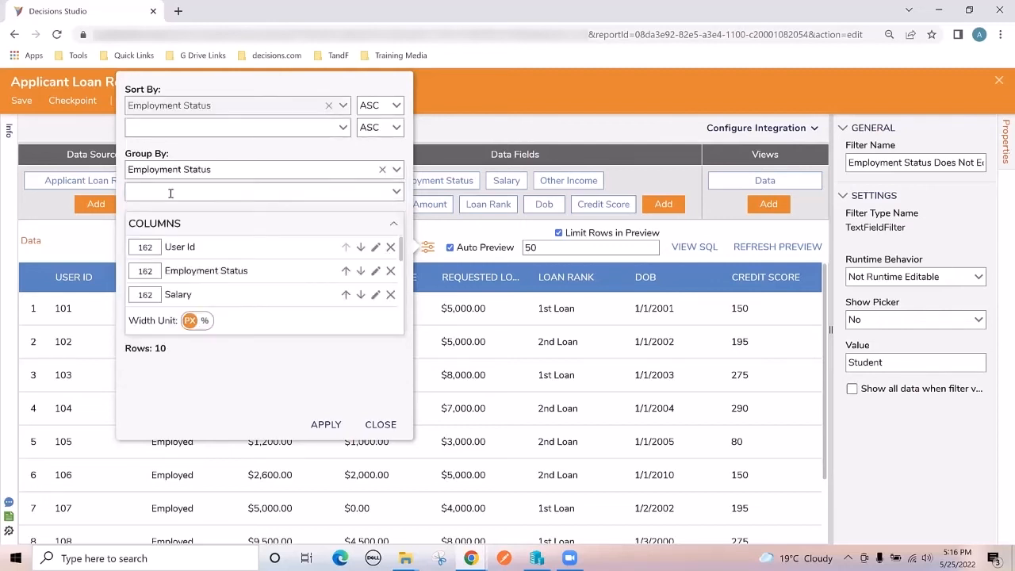
click(321, 427)
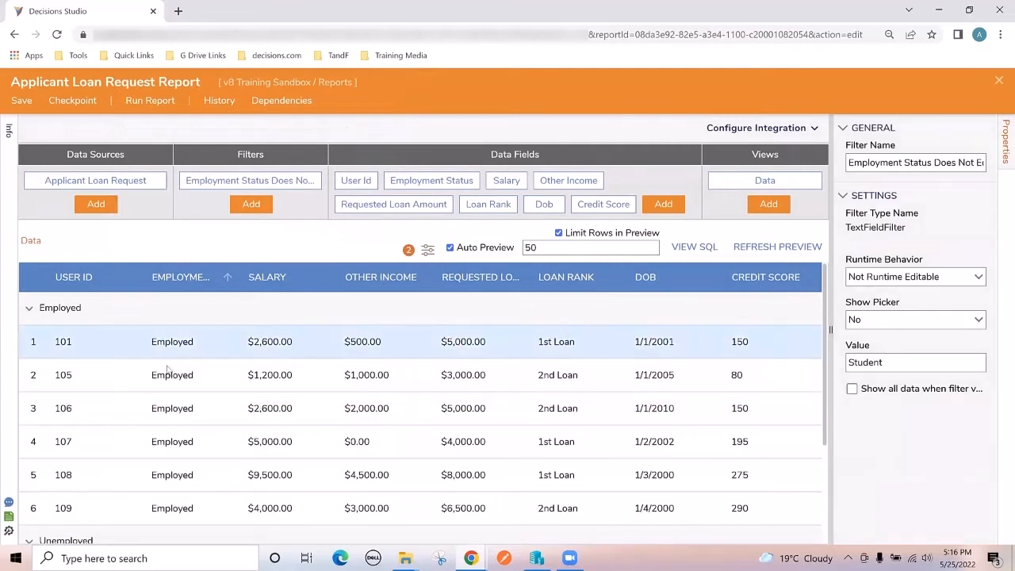
scroll(135, 391, down, 3)
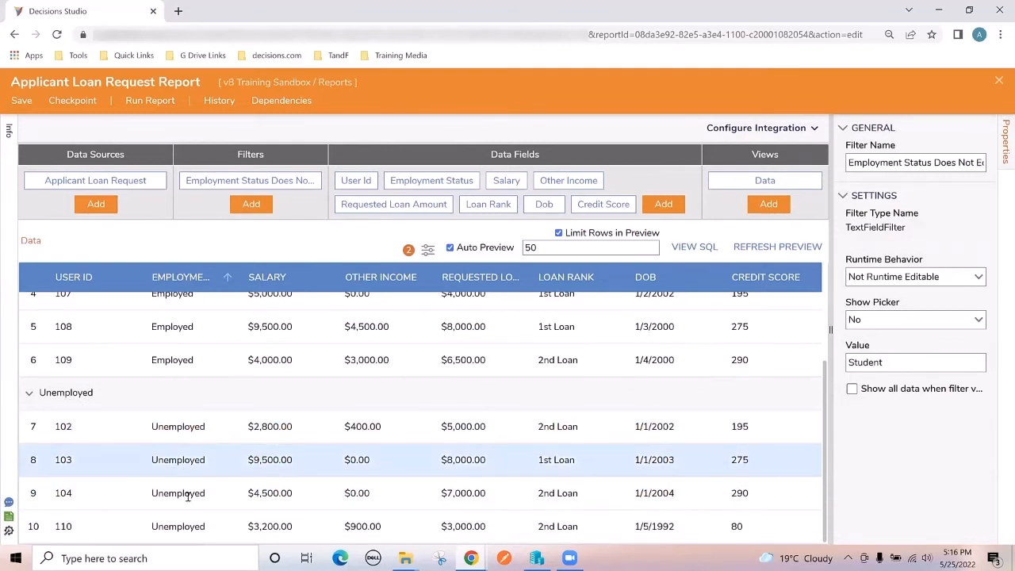
scroll(171, 476, up, 3)
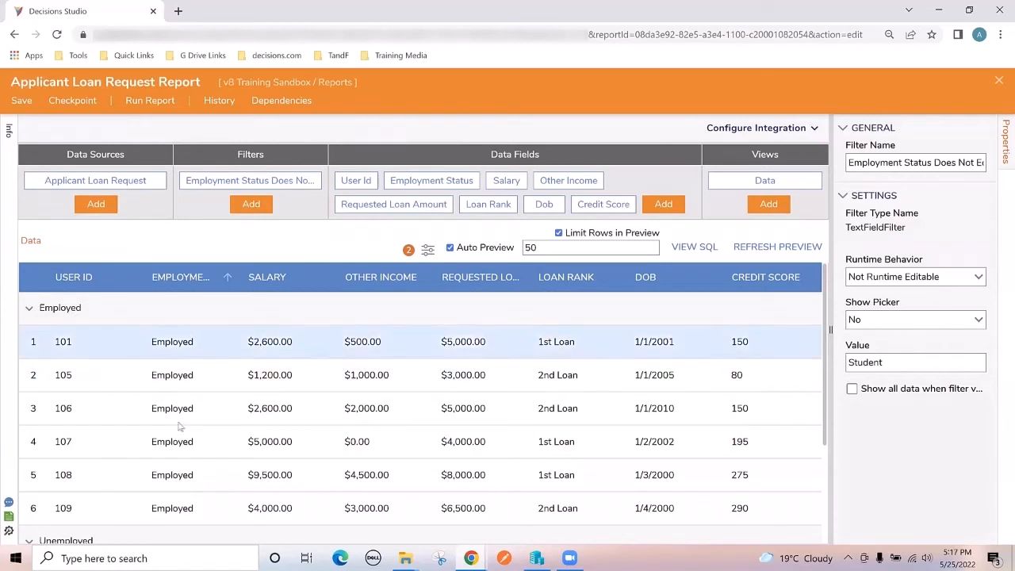
scroll(186, 438, down, 1)
scroll(187, 433, up, 1)
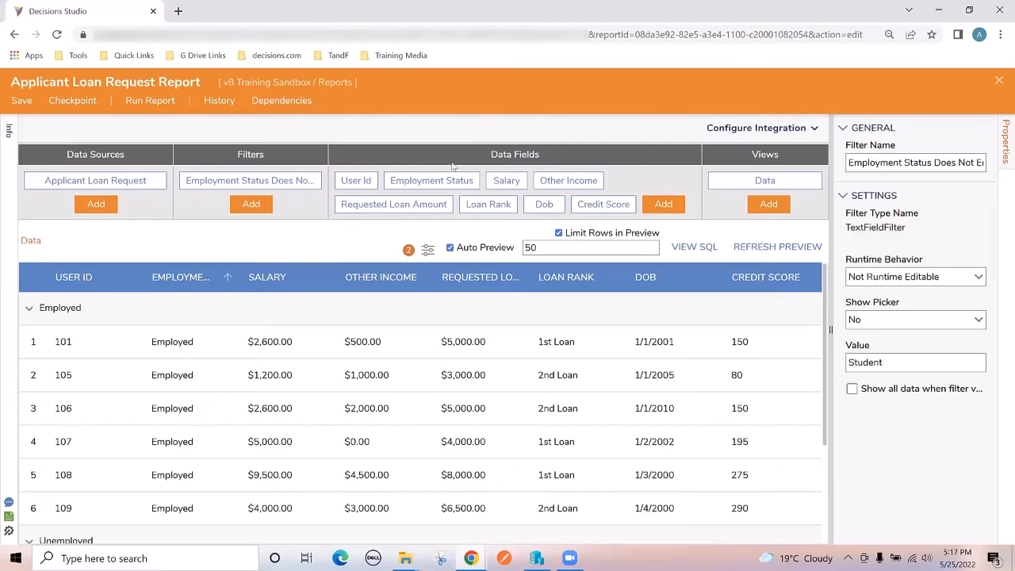
- Set the sorting of the Requested Loan Amount data field to Descending
click(506, 180)
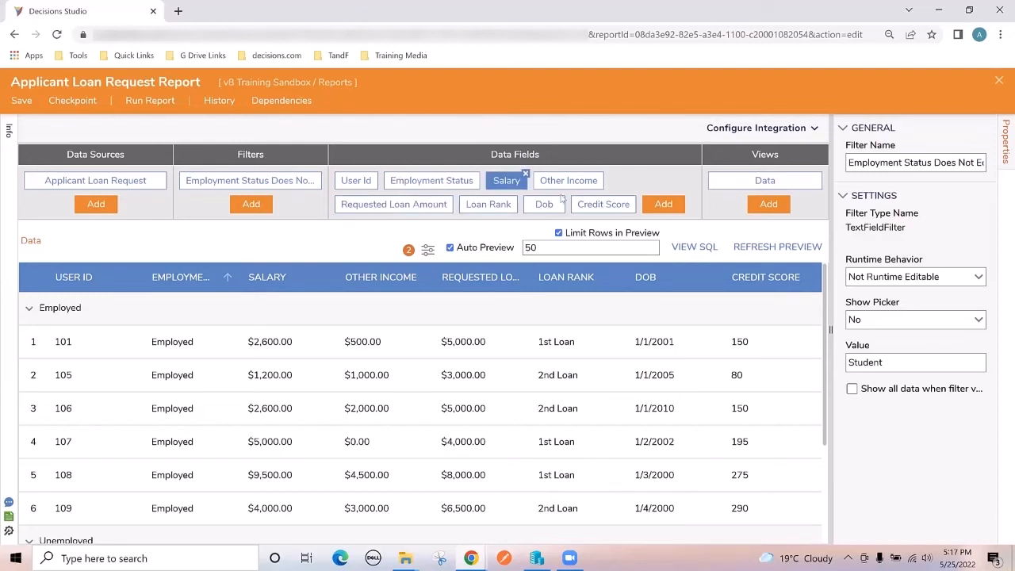
click(369, 208)
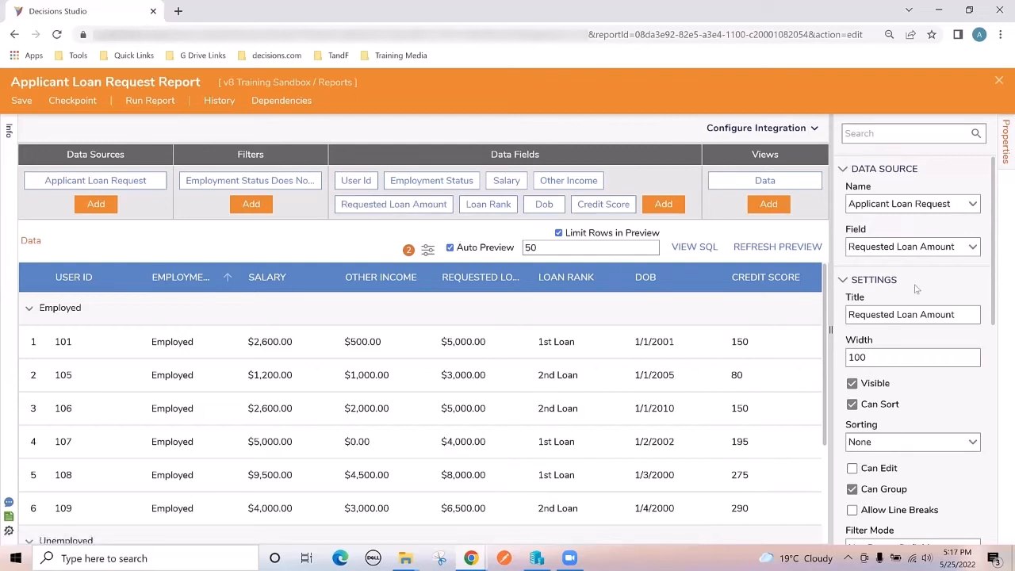
scroll(917, 289, down, 1)
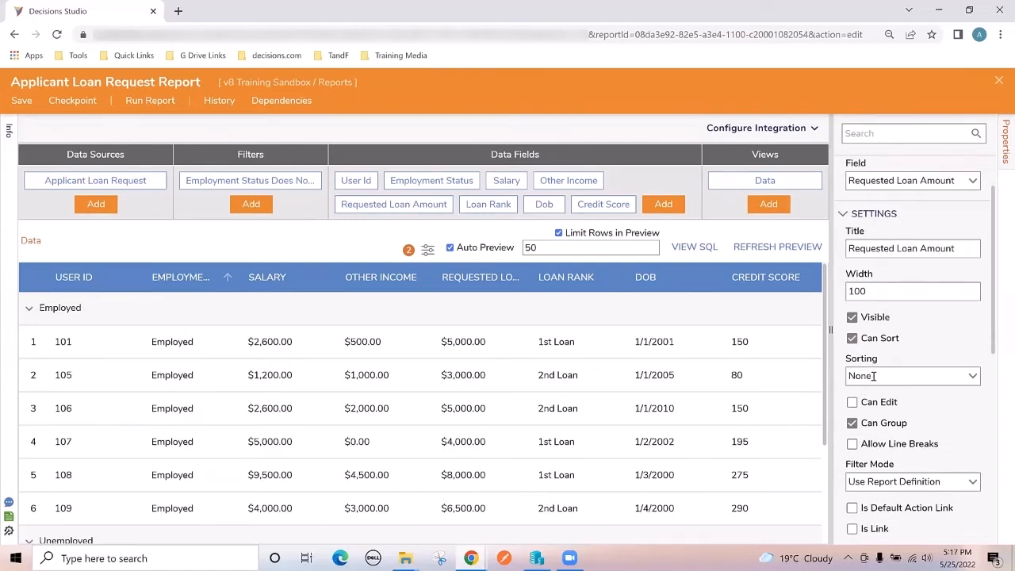
click(973, 378)
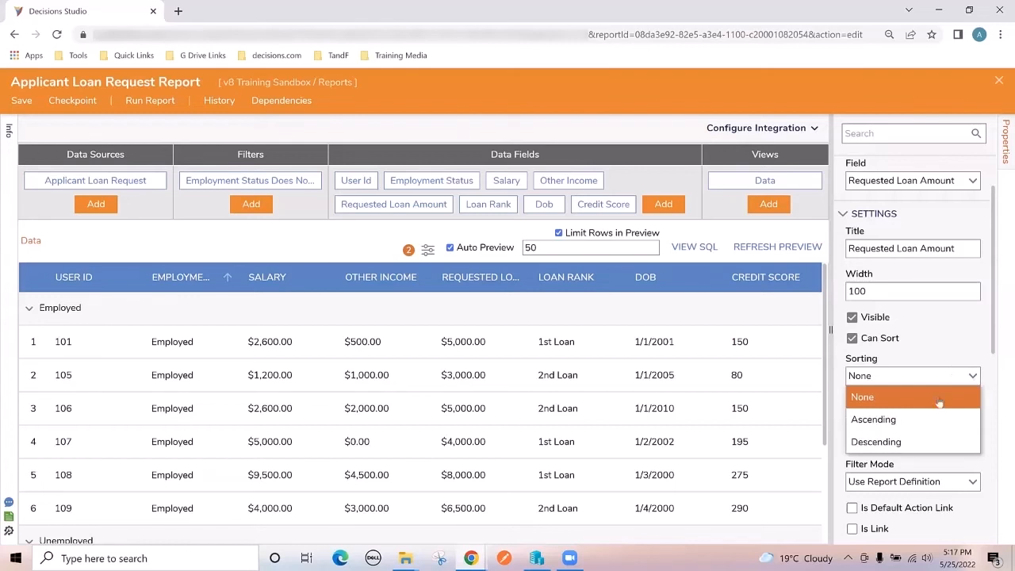
click(903, 446)
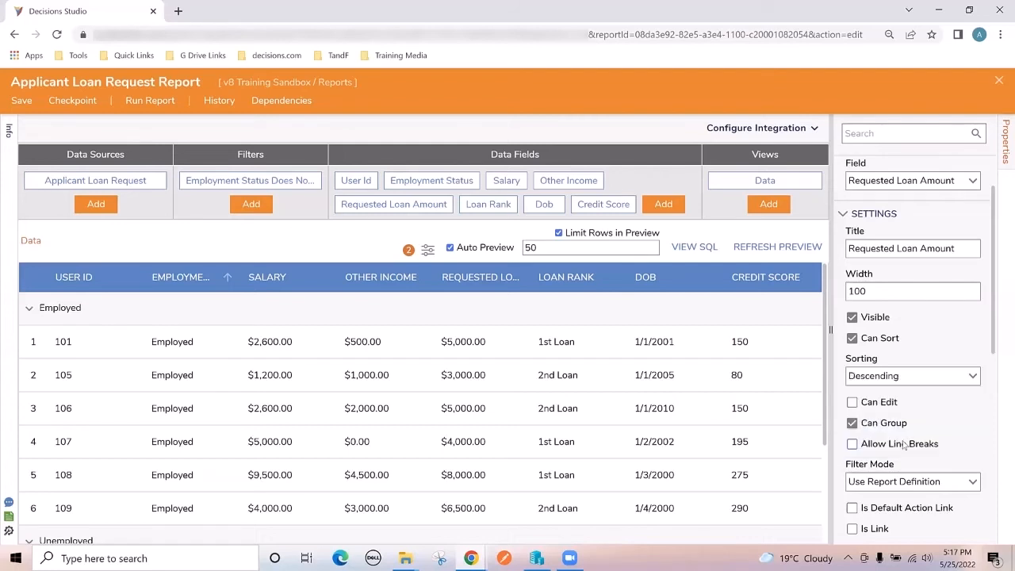
- Try the Ascending sorting option on the Requested Loan Amount data field and check the row order in the preview
click(971, 376)
click(931, 398)
click(974, 378)
click(923, 441)
click(974, 377)
click(917, 396)
click(961, 379)
click(912, 418)
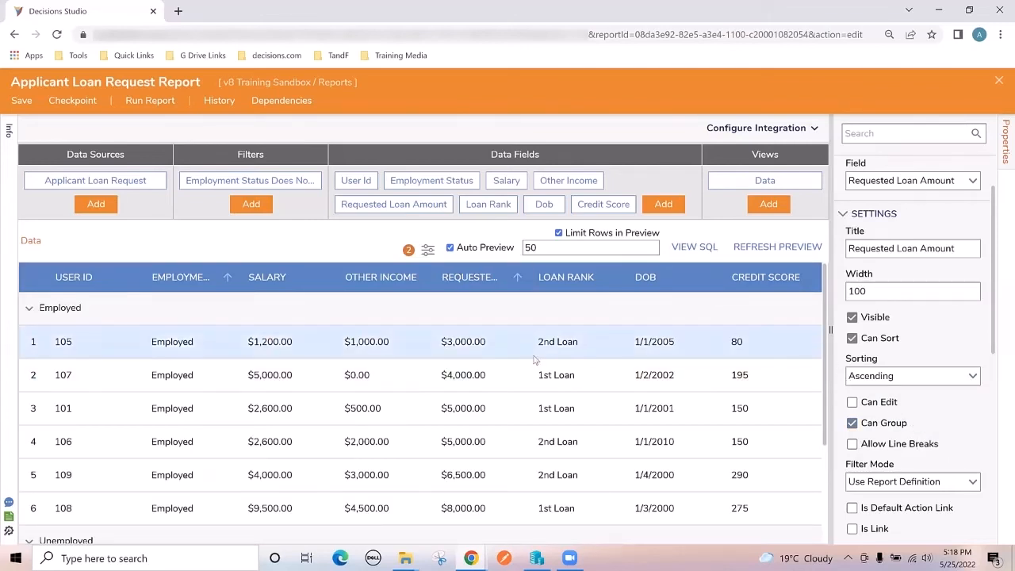
scroll(465, 345, down, 1)
scroll(465, 346, up, 1)
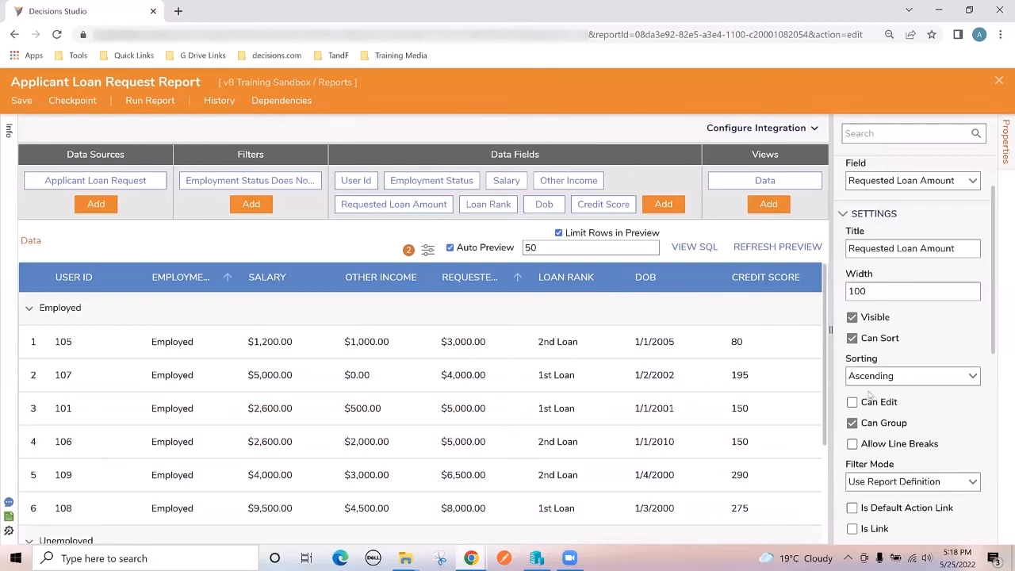
- Set the Requested Loan Amount sorting to Descending and review the row order in the Employed and Unemployed groups
click(969, 384)
click(906, 444)
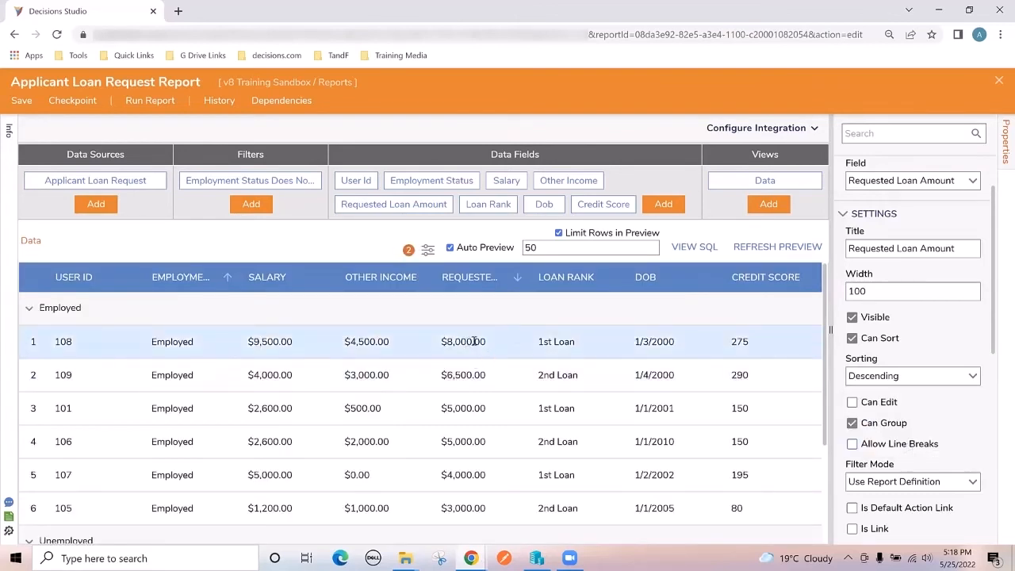
scroll(479, 380, down, 2)
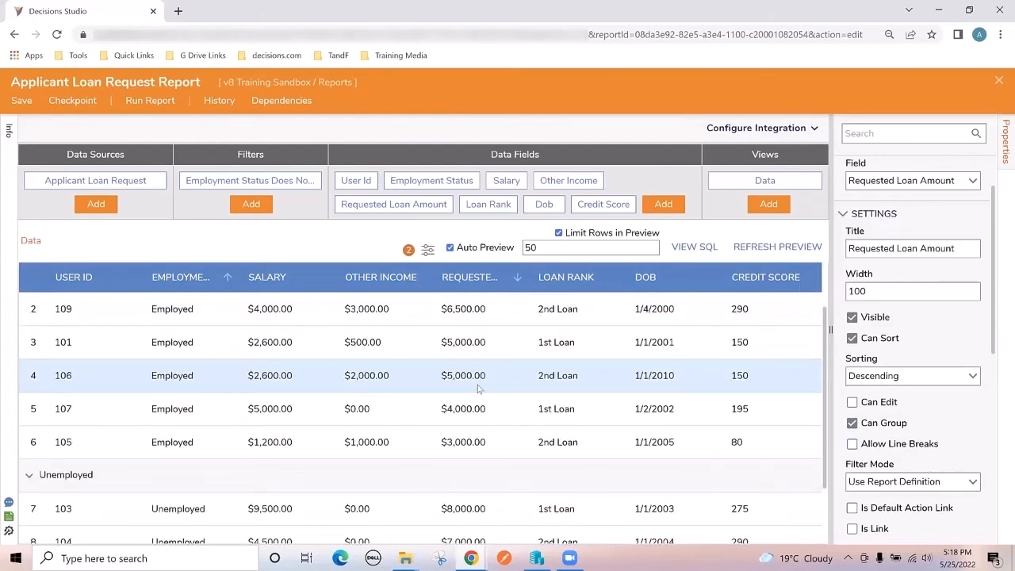
scroll(479, 389, up, 2)
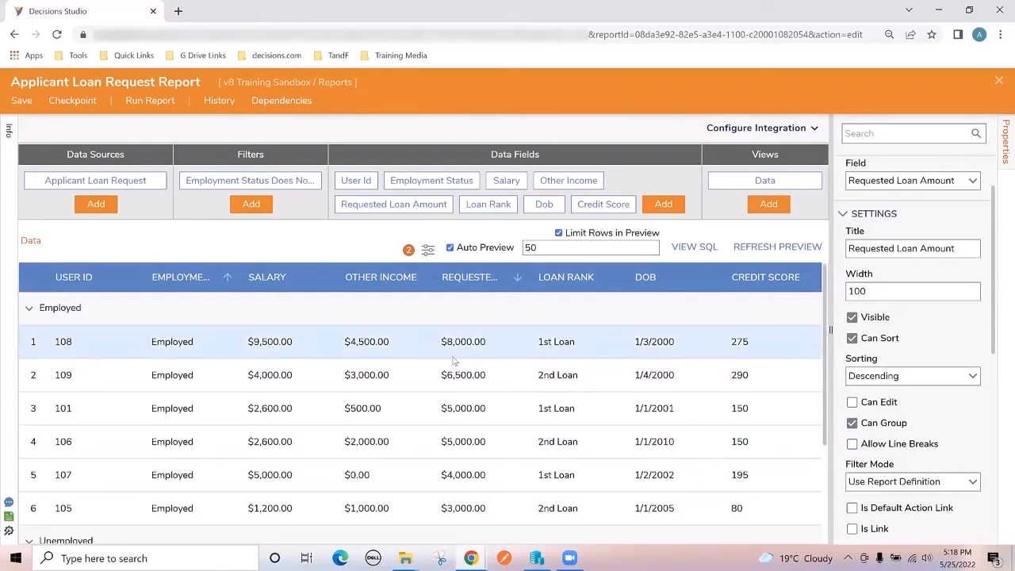
scroll(271, 376, down, 2)
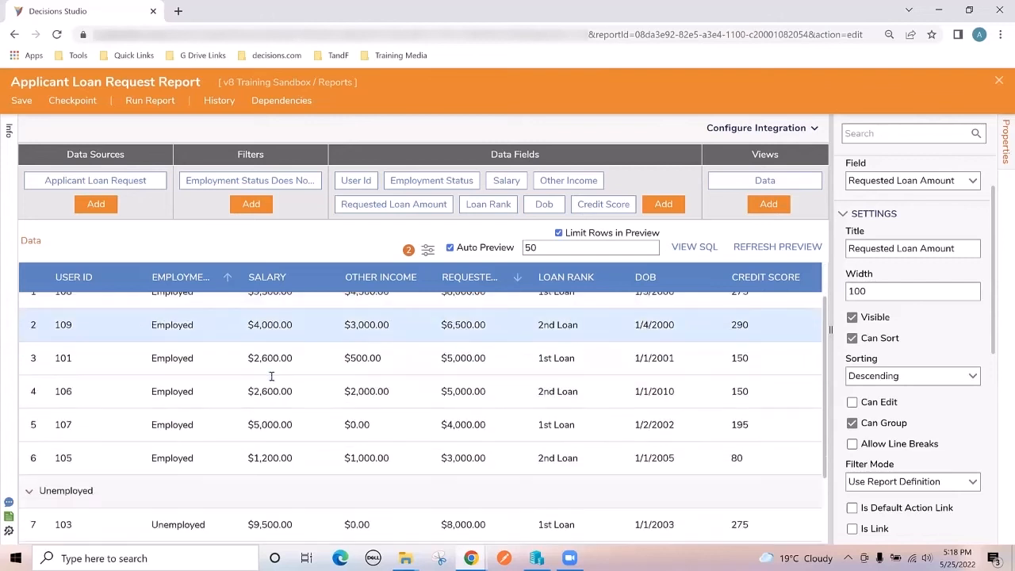
scroll(287, 425, down, 3)
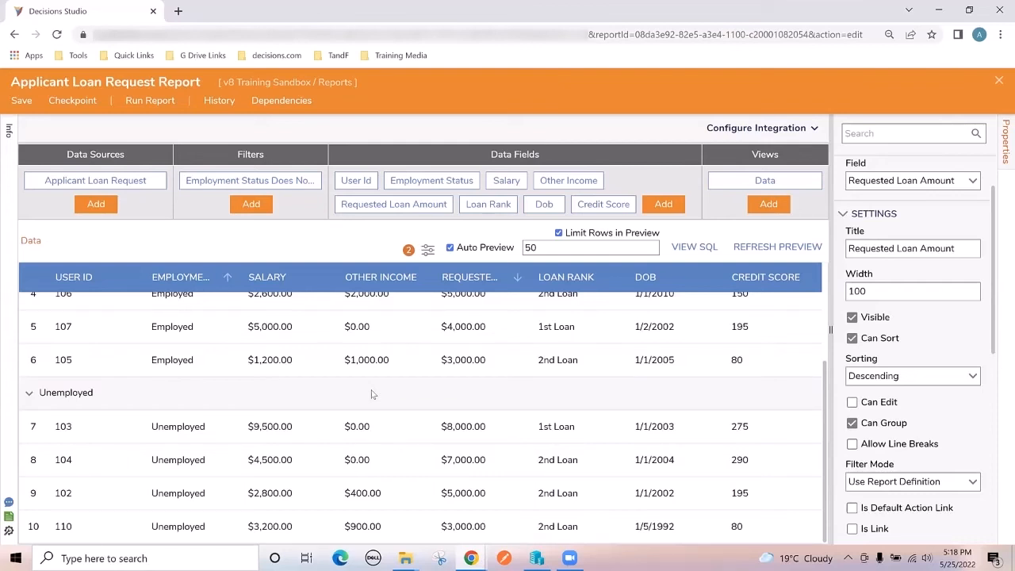
scroll(342, 394, up, 3)
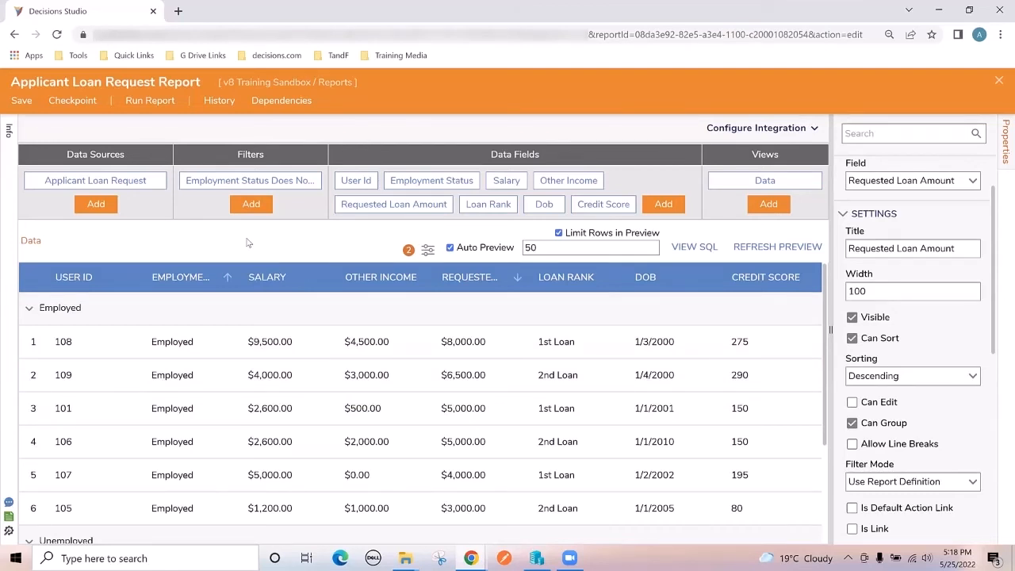
- Run the report to check the grouped and sorted rows in the Report Viewer, closing the viewer when done
click(148, 106)
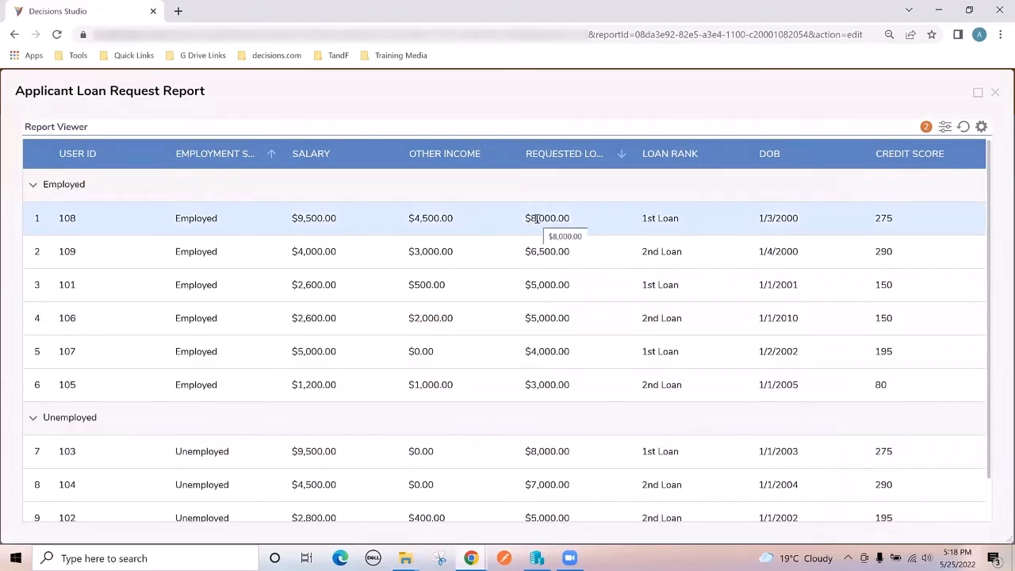
scroll(179, 349, down, 1)
scroll(460, 297, up, 1)
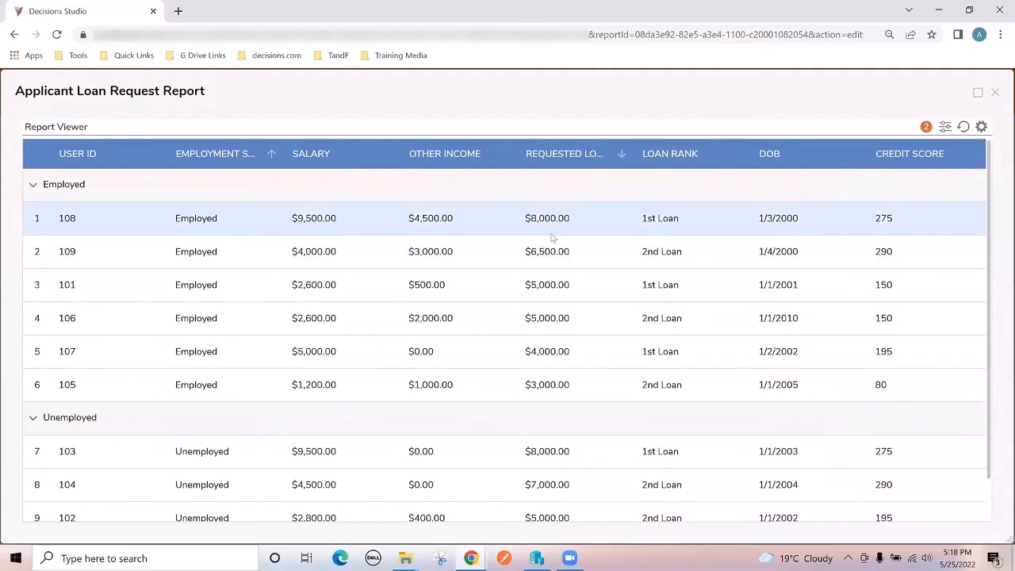
scroll(555, 341, down, 1)
scroll(578, 243, up, 1)
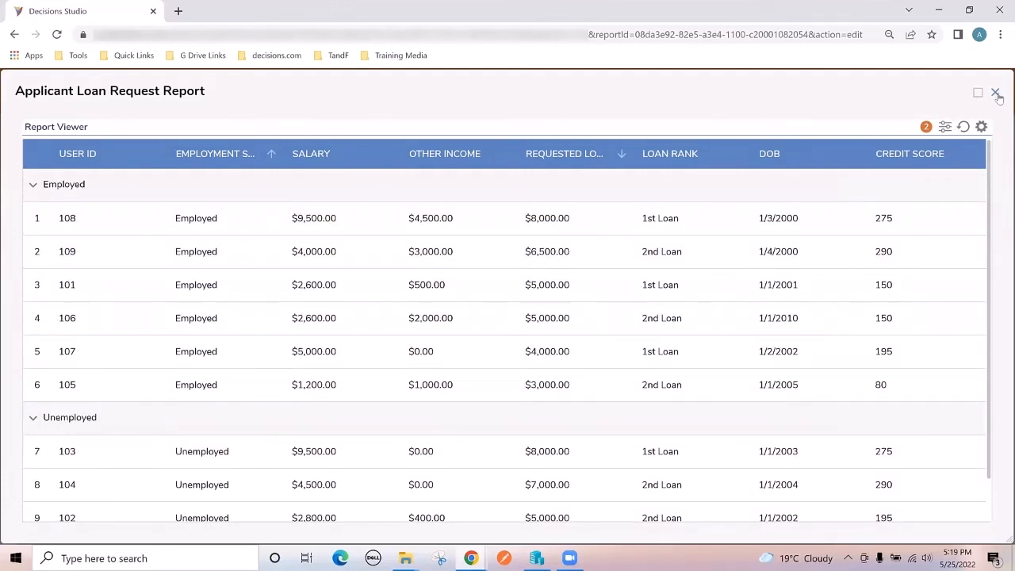
click(996, 94)
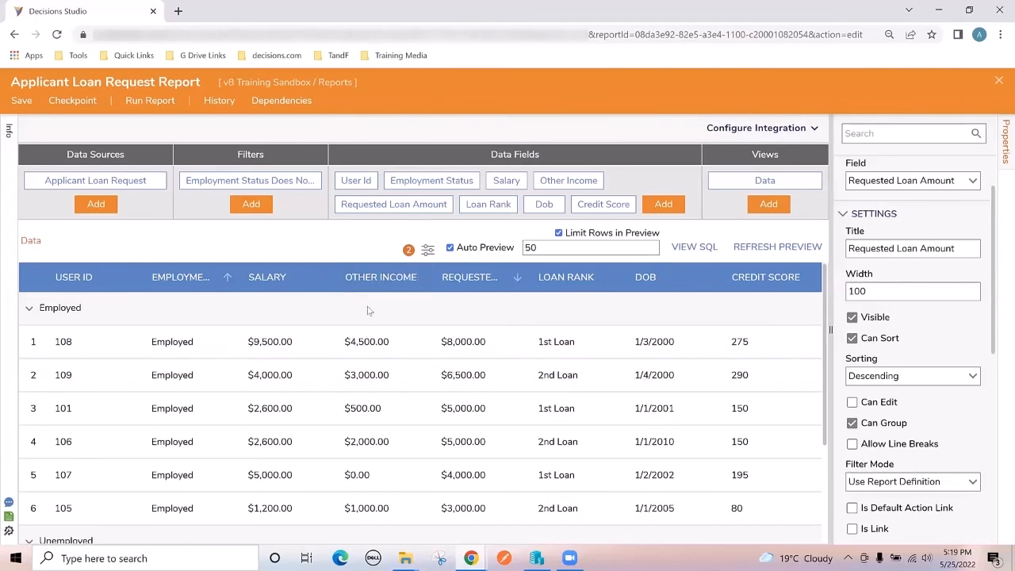
- Browse the available calculated columns and add an AddFields column to the report's data fields
click(664, 208)
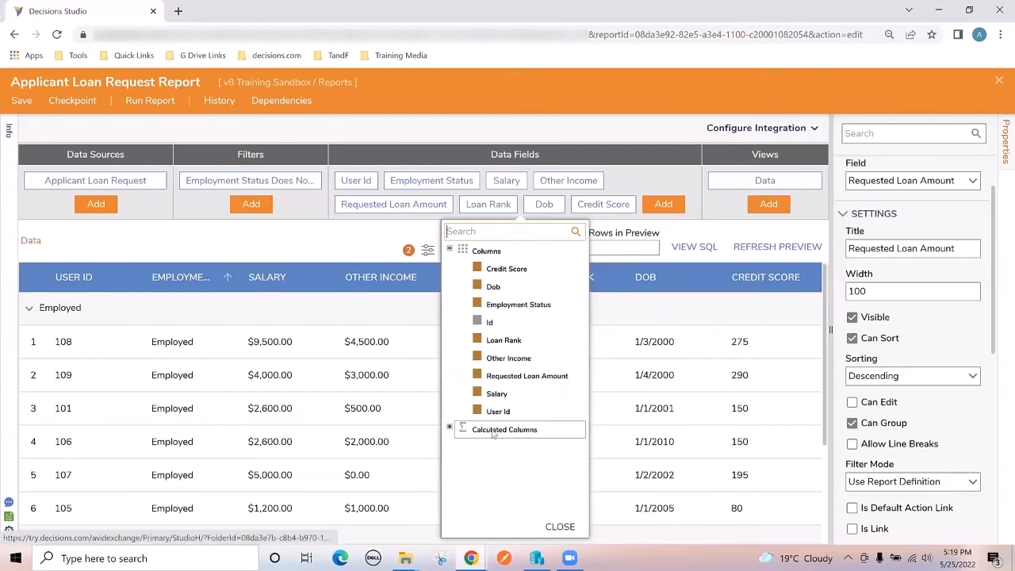
click(450, 431)
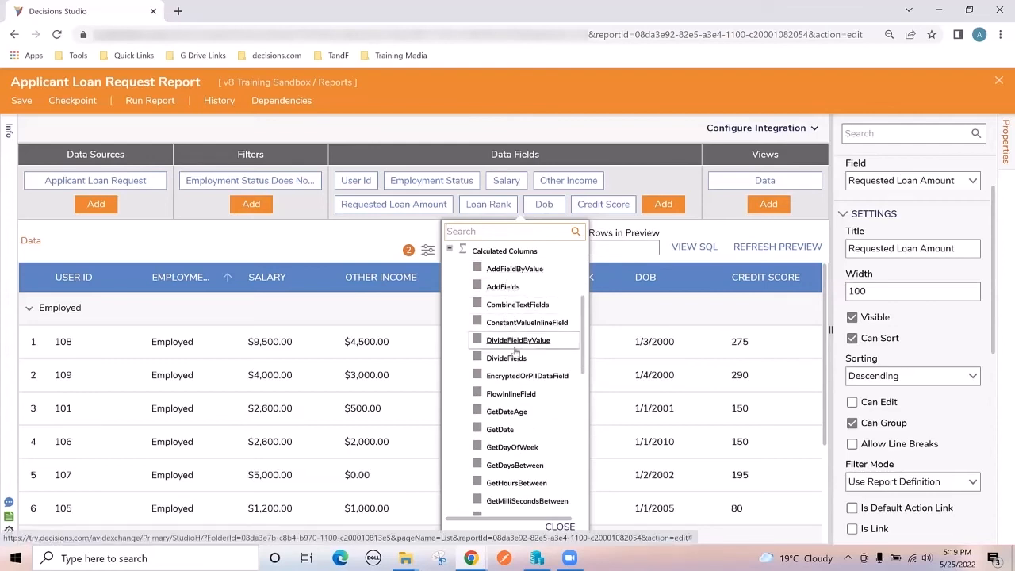
scroll(464, 402, down, 3)
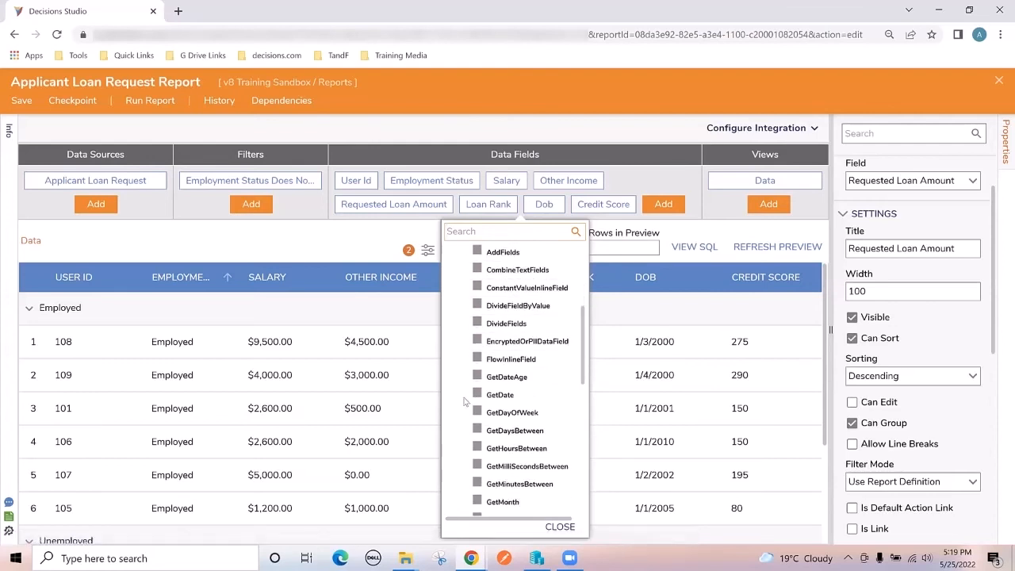
scroll(465, 402, down, 5)
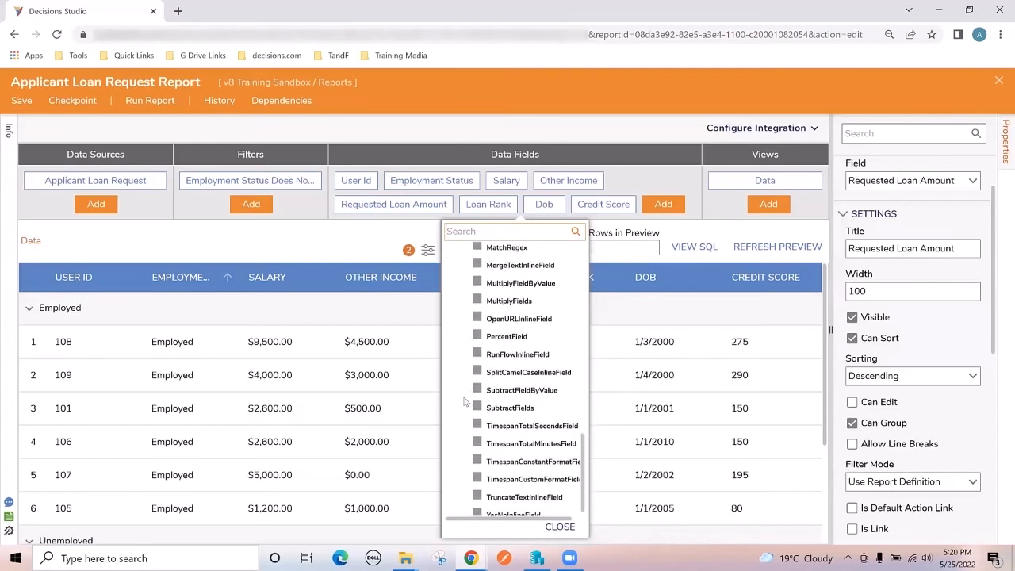
scroll(464, 402, up, 8)
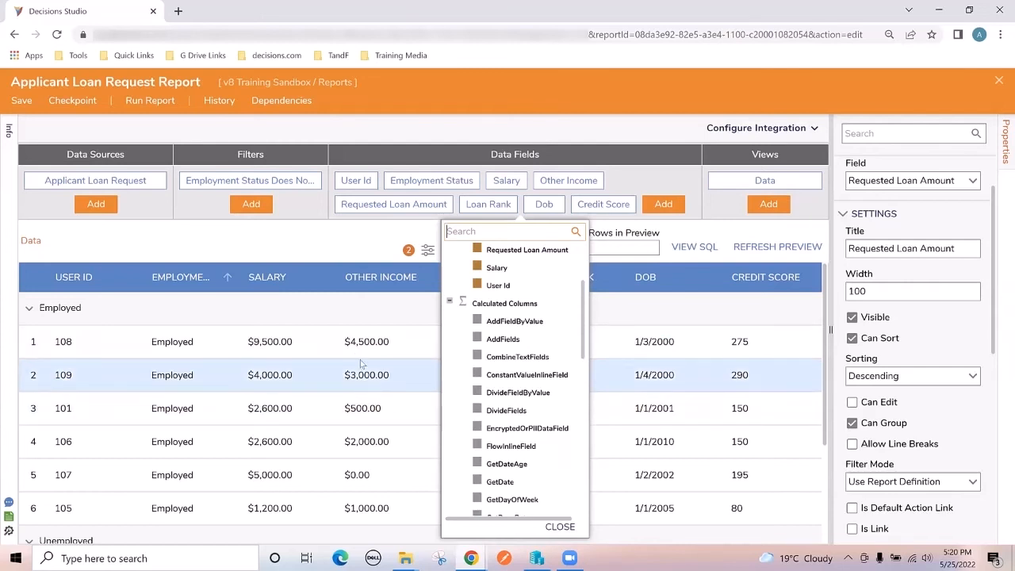
click(536, 346)
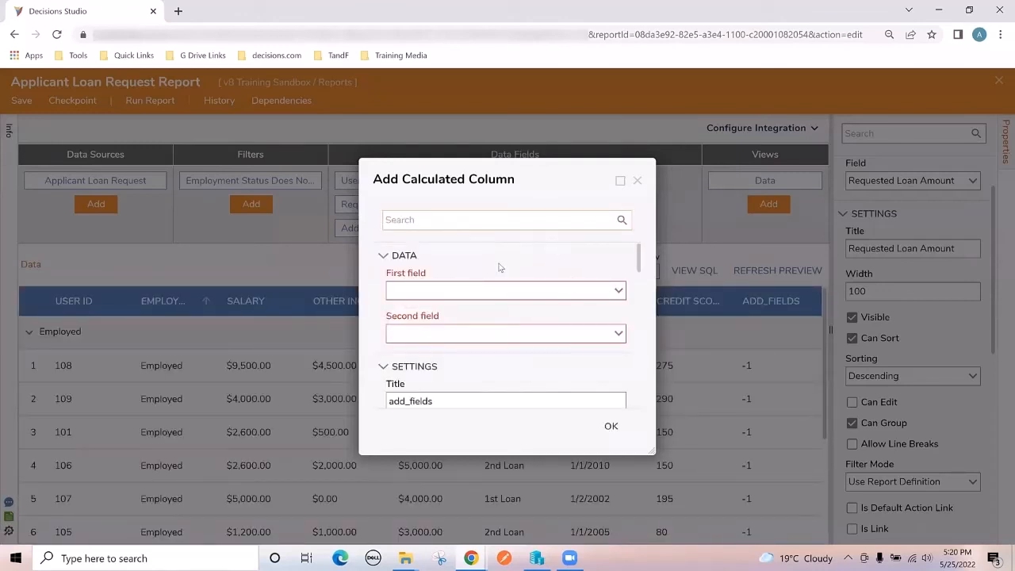
- Set the AddFields column's first field to Salary and its second field to Other Income
click(619, 291)
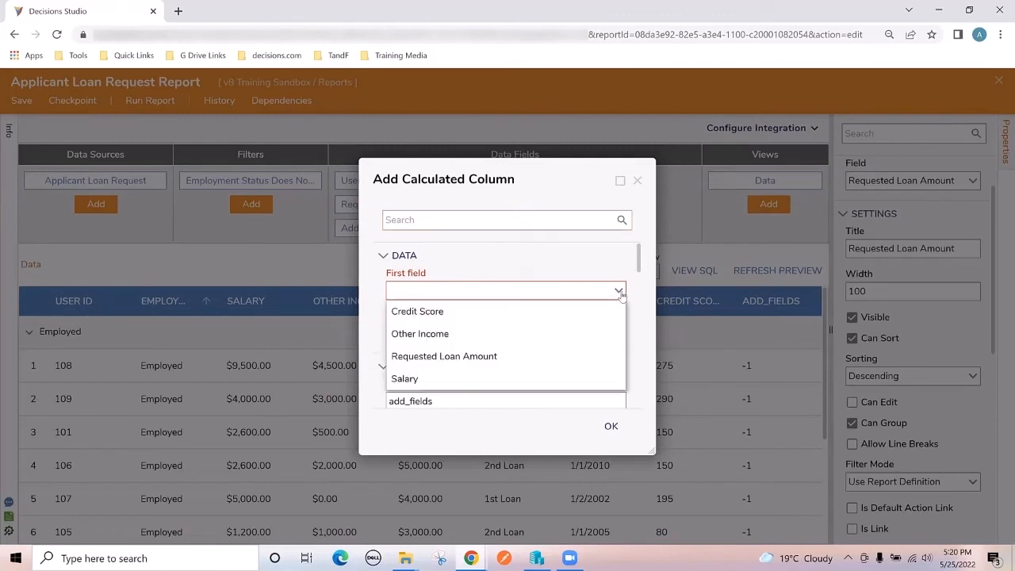
click(424, 380)
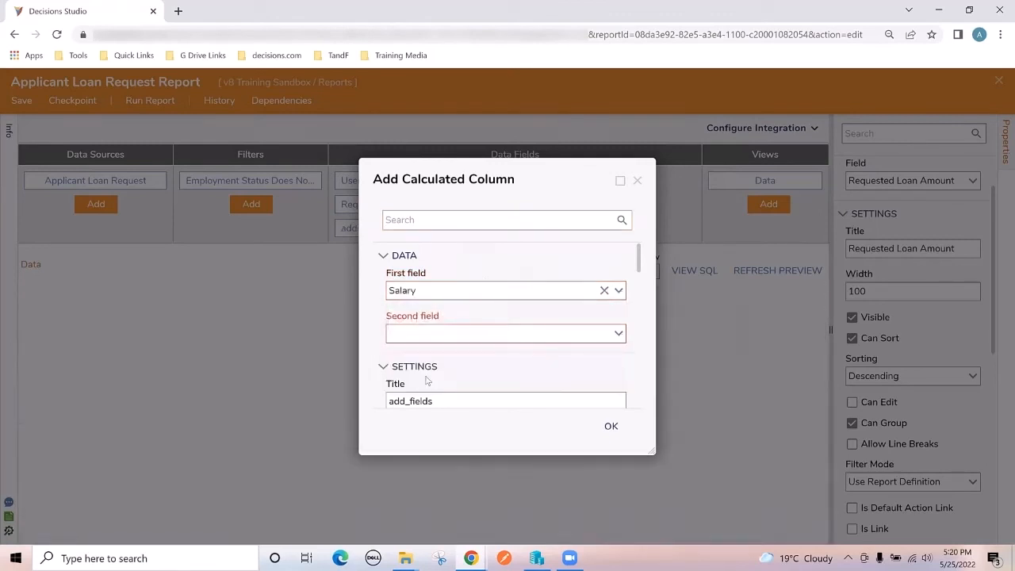
click(619, 334)
click(449, 378)
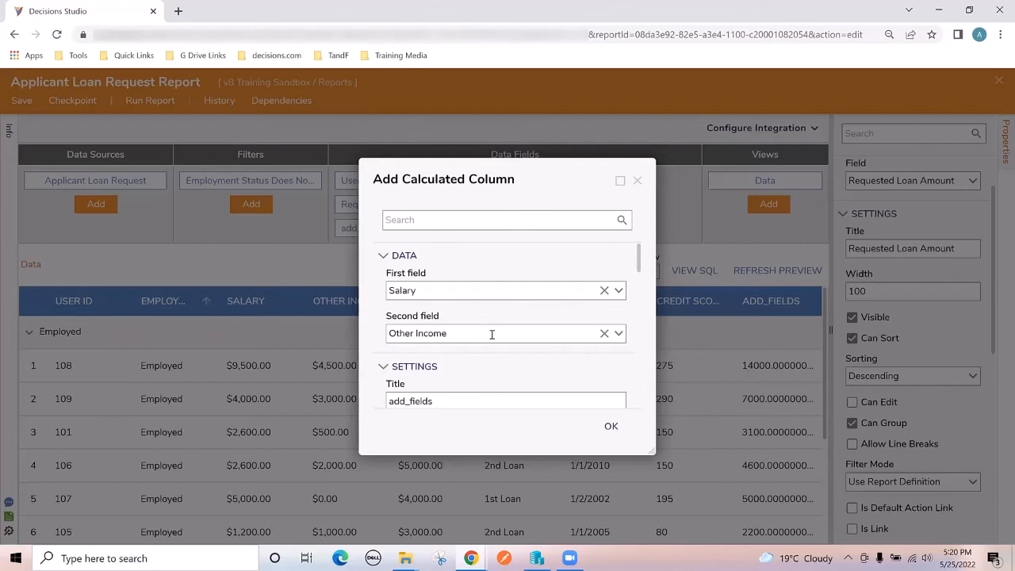
- Title the calculated column Total Income
scroll(468, 349, down, 1)
double_click(445, 340)
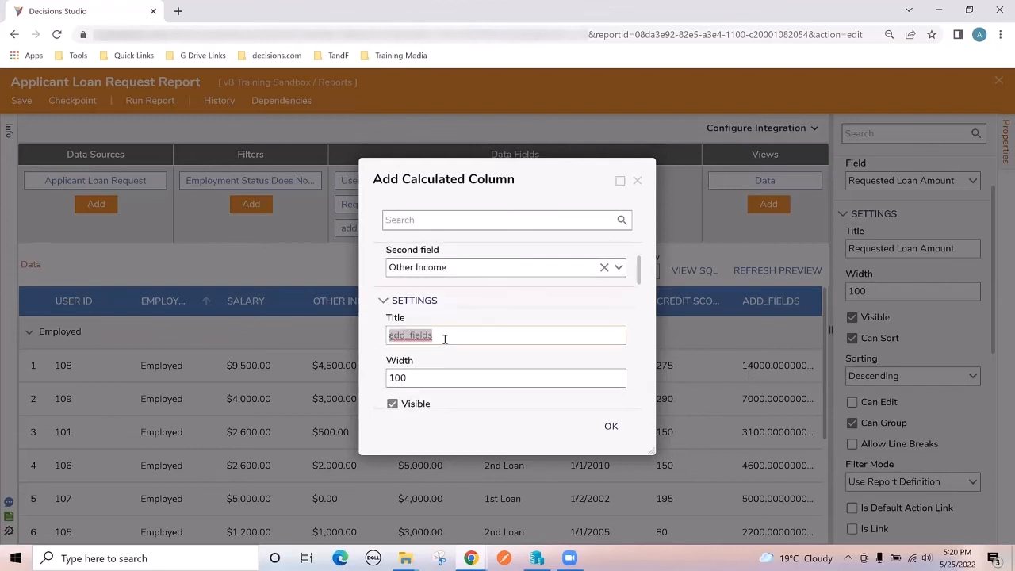
text(Total I)
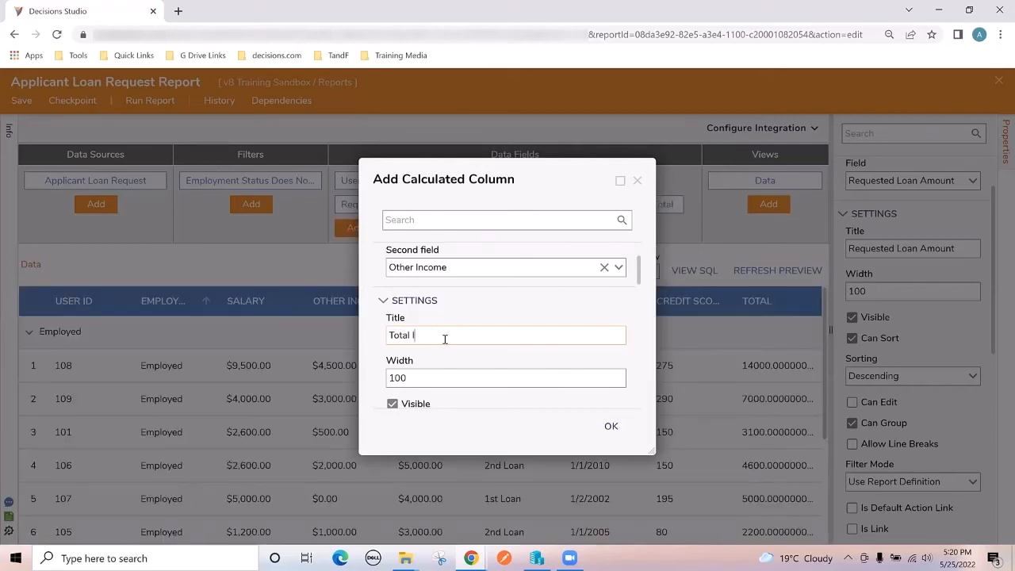
text(ncome)
- Set the Total Income column's format to Currency and confirm the calculated column
scroll(445, 340, down, 3)
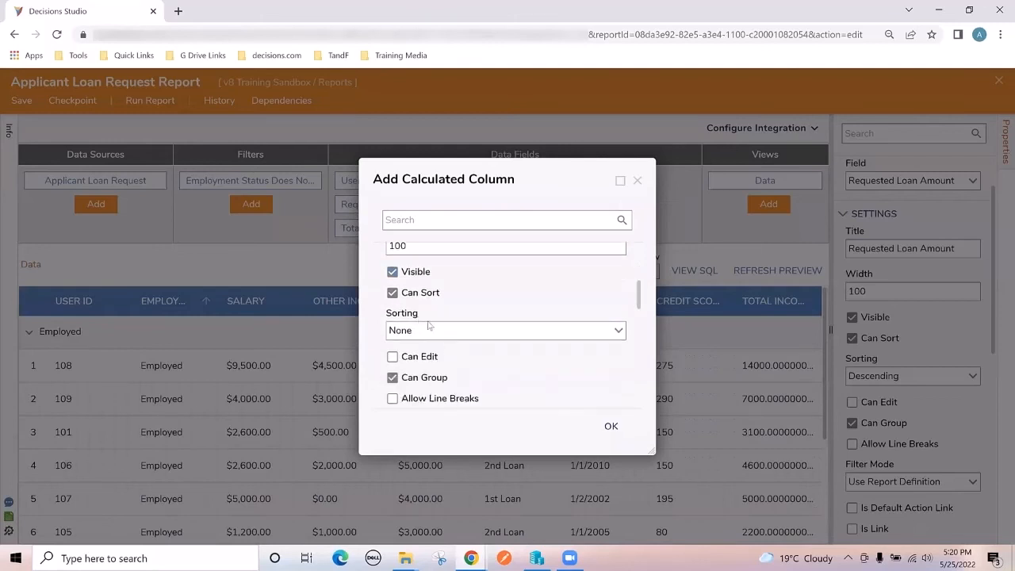
scroll(463, 321, down, 3)
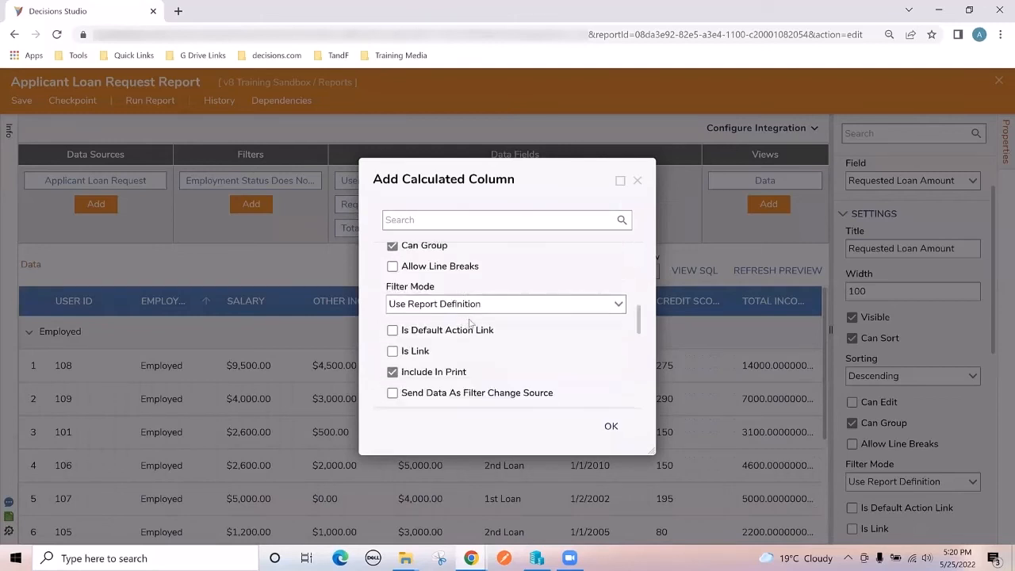
scroll(479, 331, down, 3)
scroll(477, 330, down, 2)
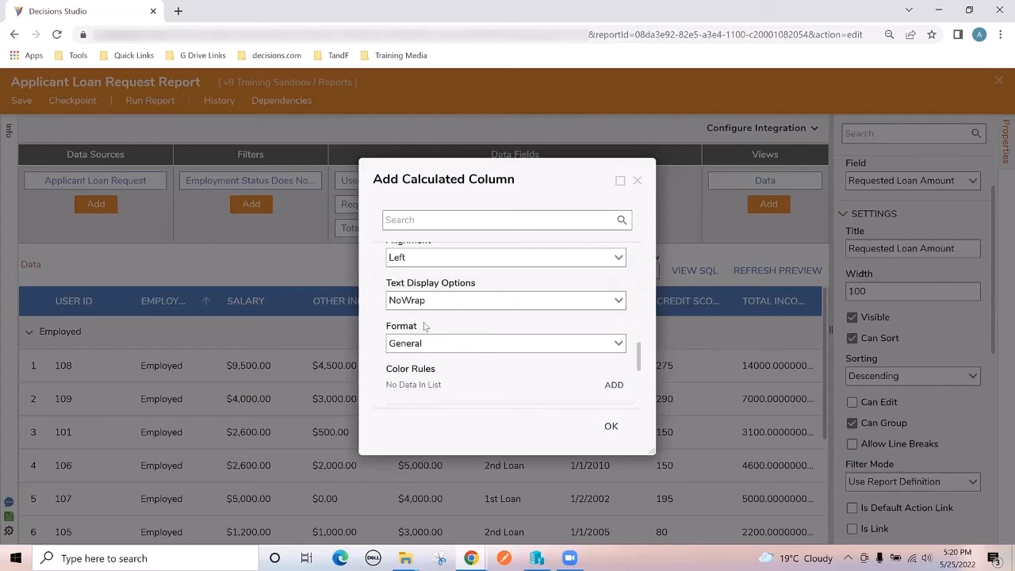
click(617, 344)
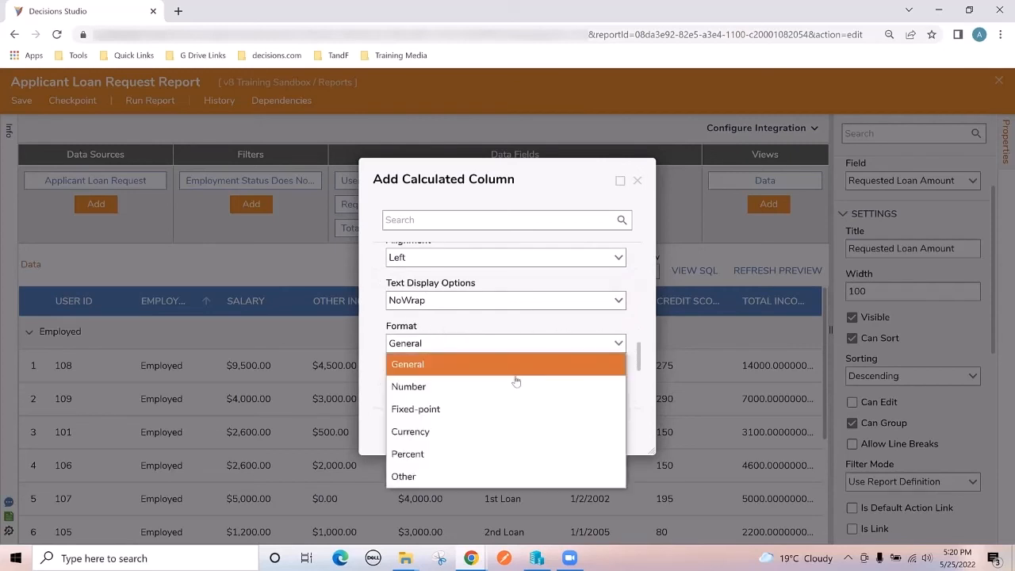
click(426, 433)
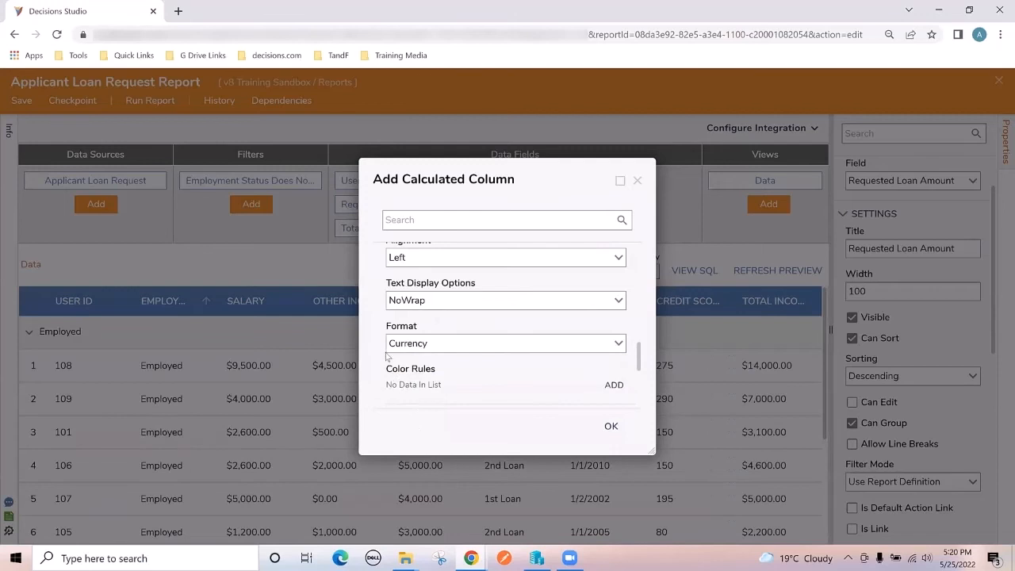
click(611, 428)
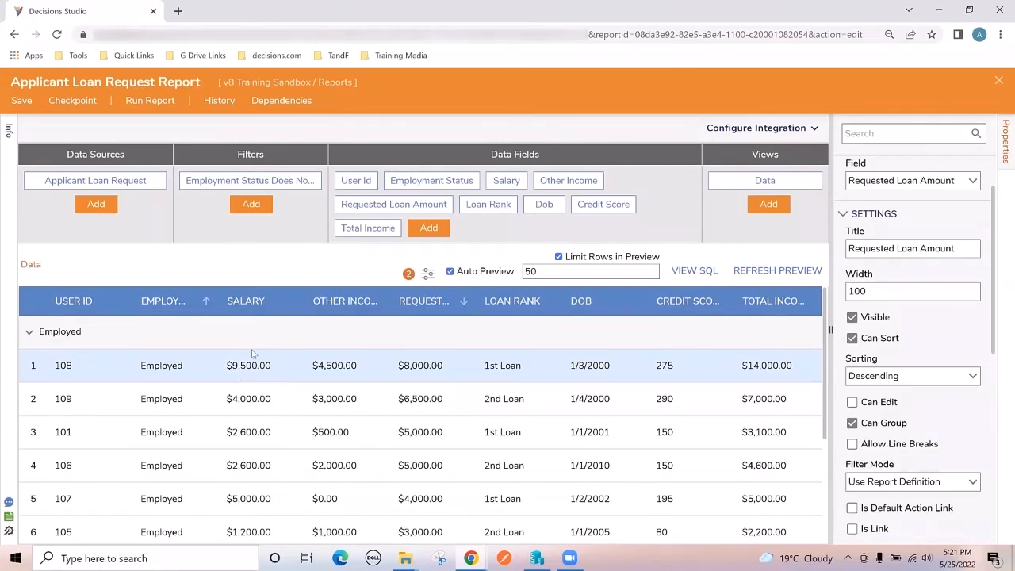
- Add a GetDateAge calculated column to the data fields and base it on the Dob field
click(429, 228)
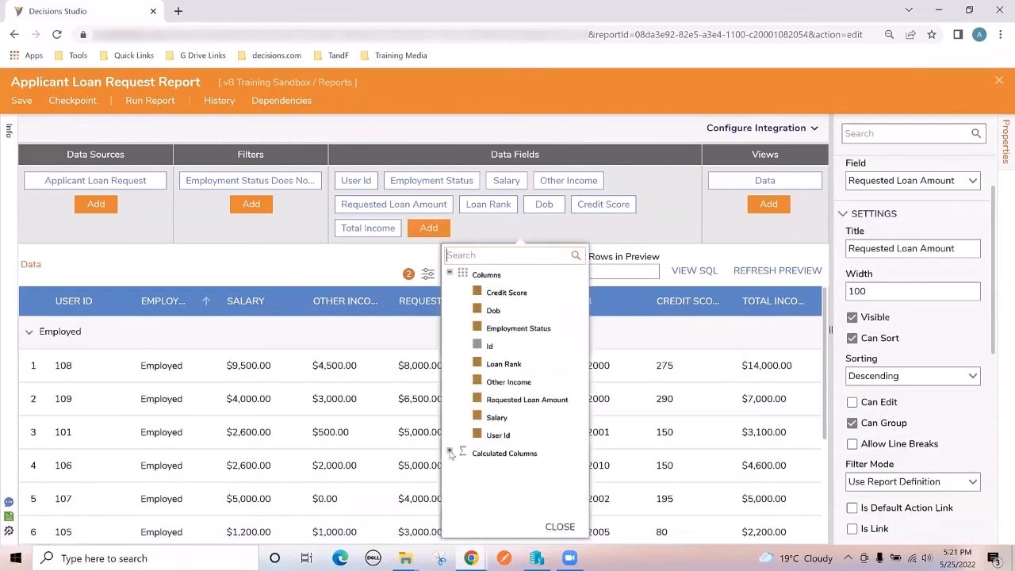
click(449, 452)
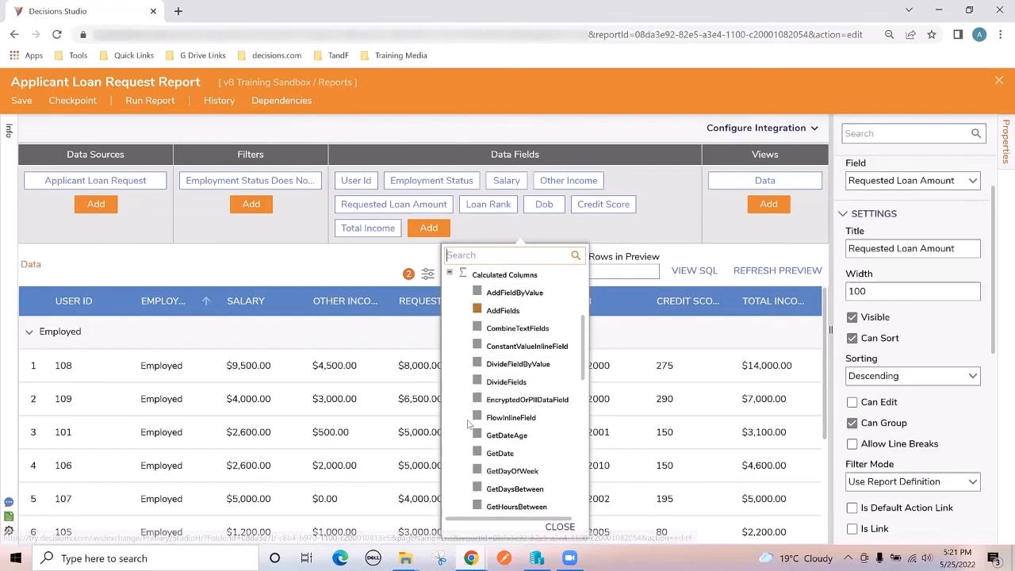
click(537, 440)
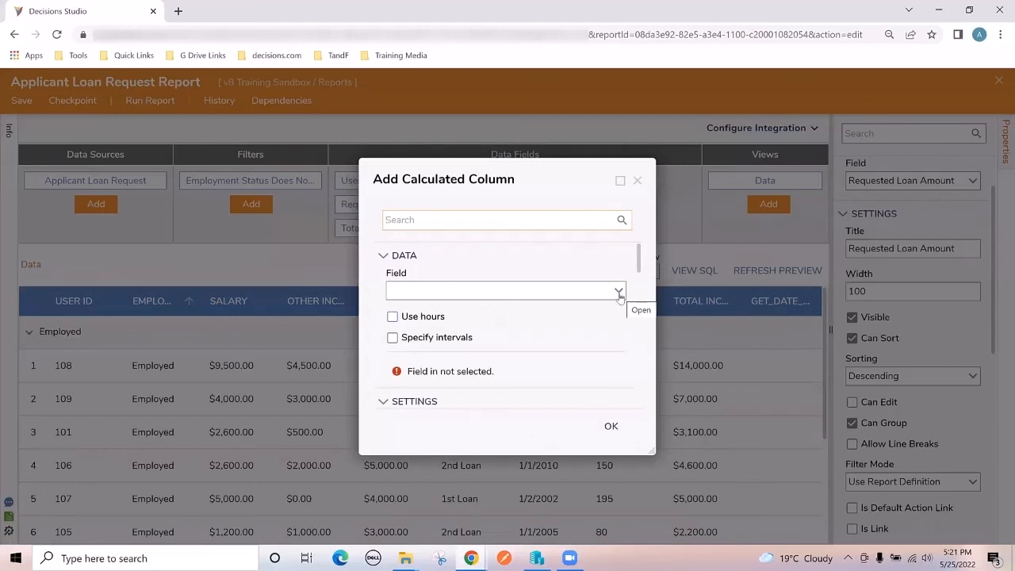
click(619, 293)
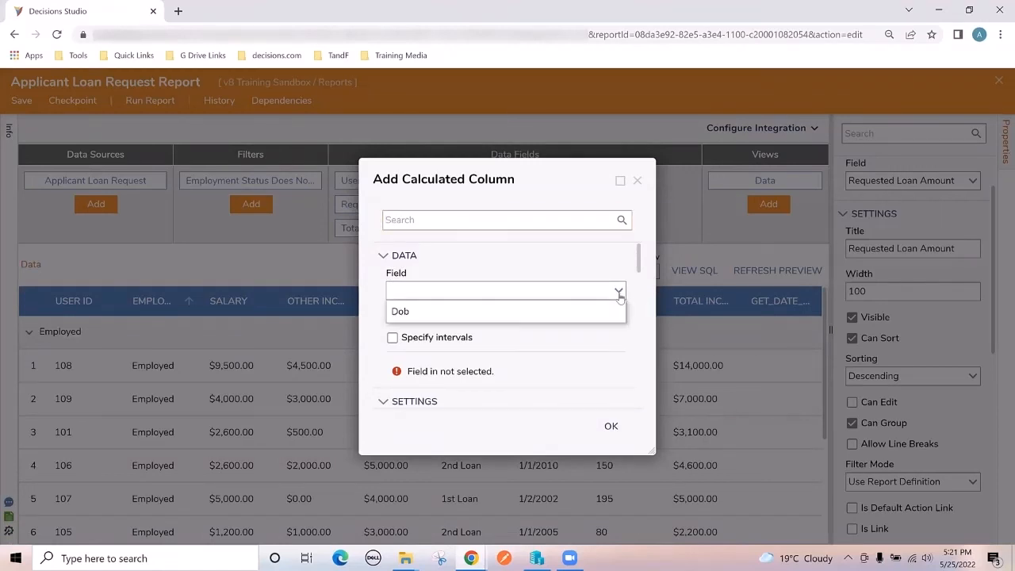
click(426, 316)
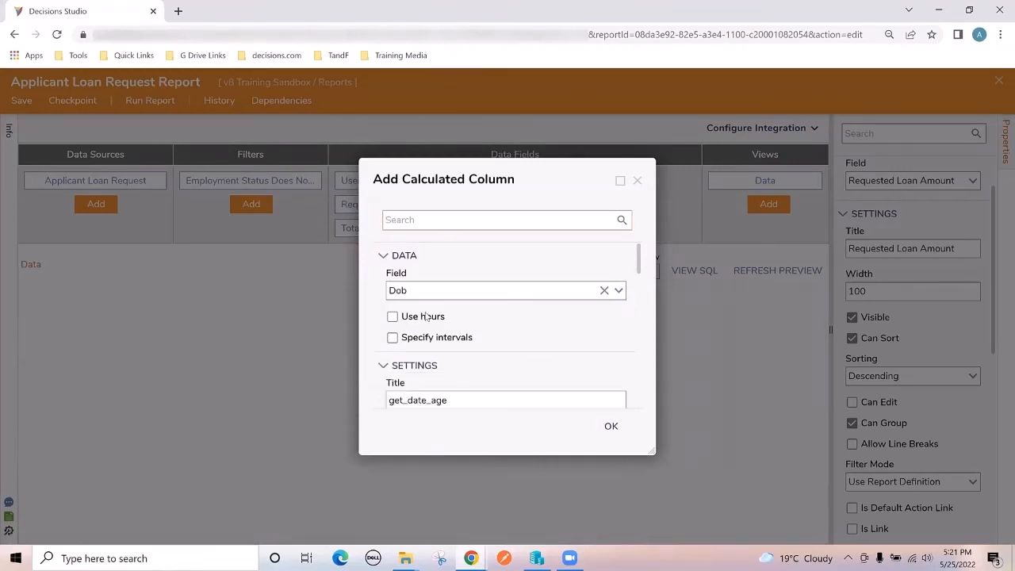
- Title the date-of-birth-based calculated column Age and confirm adding it to the report
scroll(507, 335, down, 1)
click(490, 334)
key(ctrl+a)
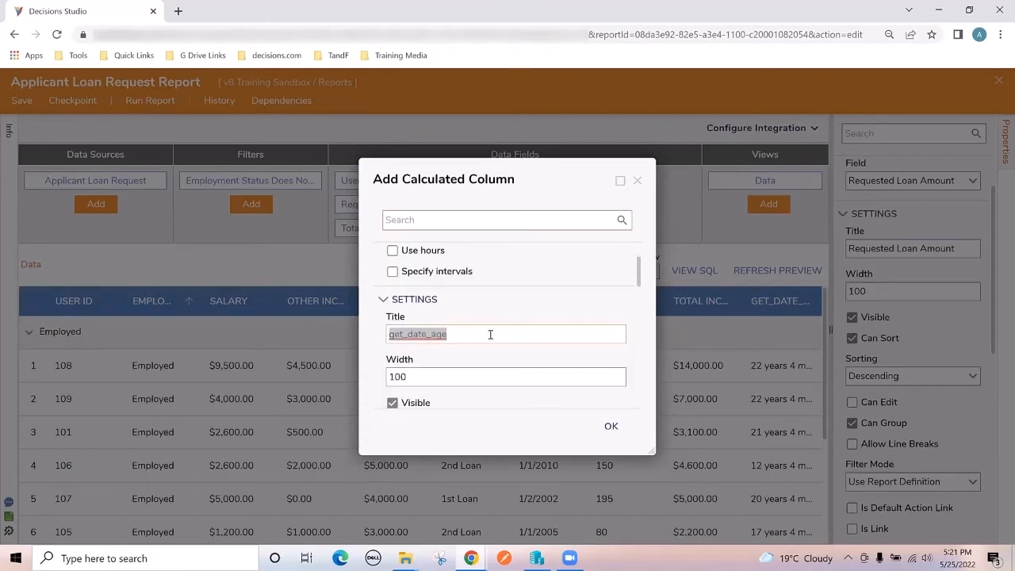
text(Age)
scroll(491, 334, down, 4)
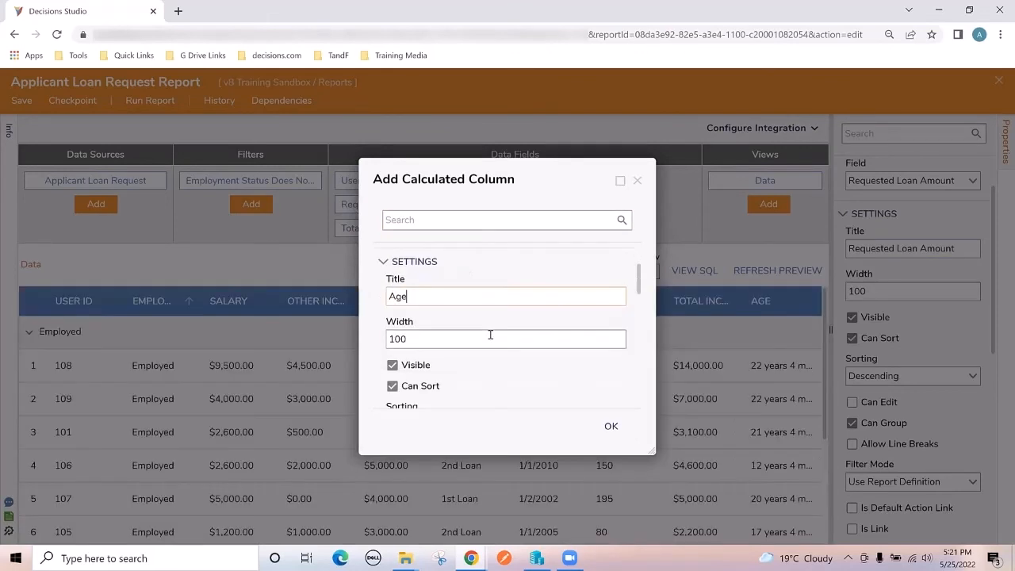
scroll(490, 339, down, 4)
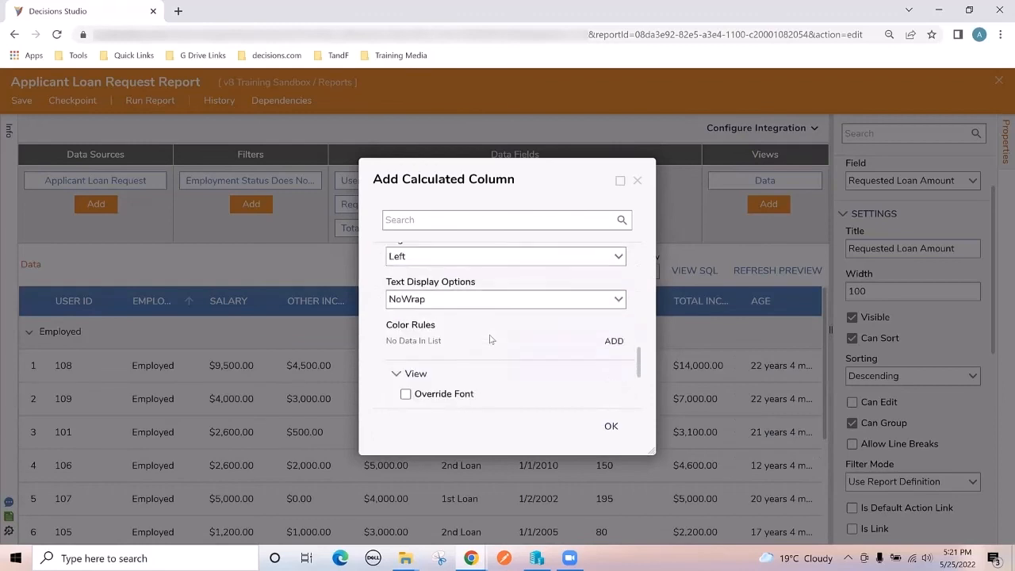
scroll(490, 339, down, 3)
click(611, 426)
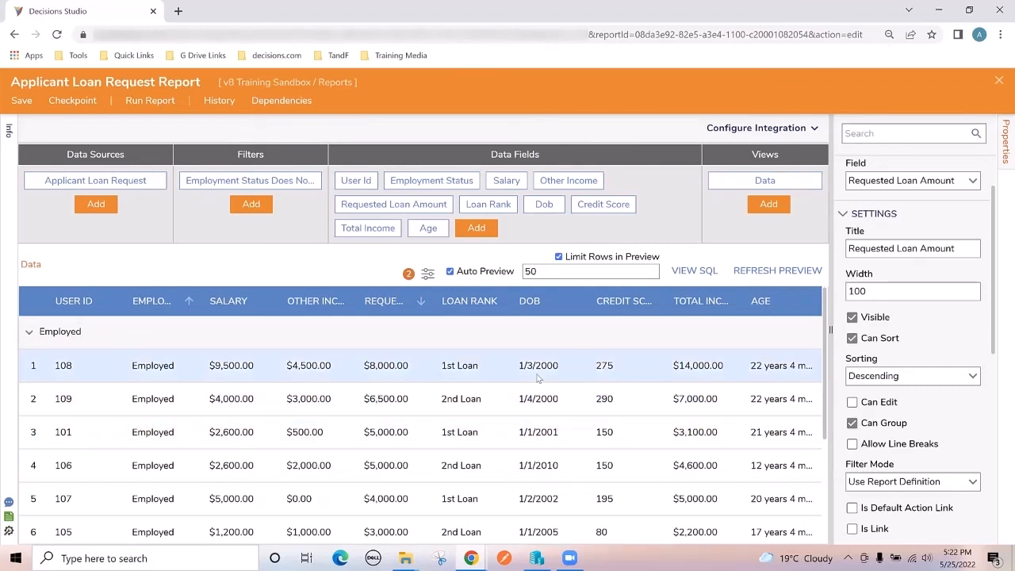
click(477, 228)
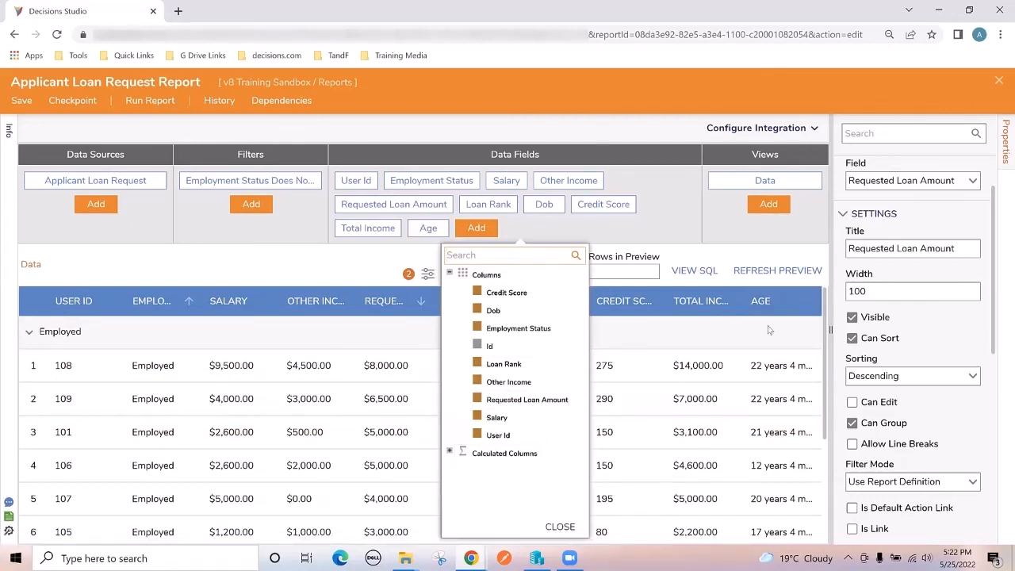
click(347, 271)
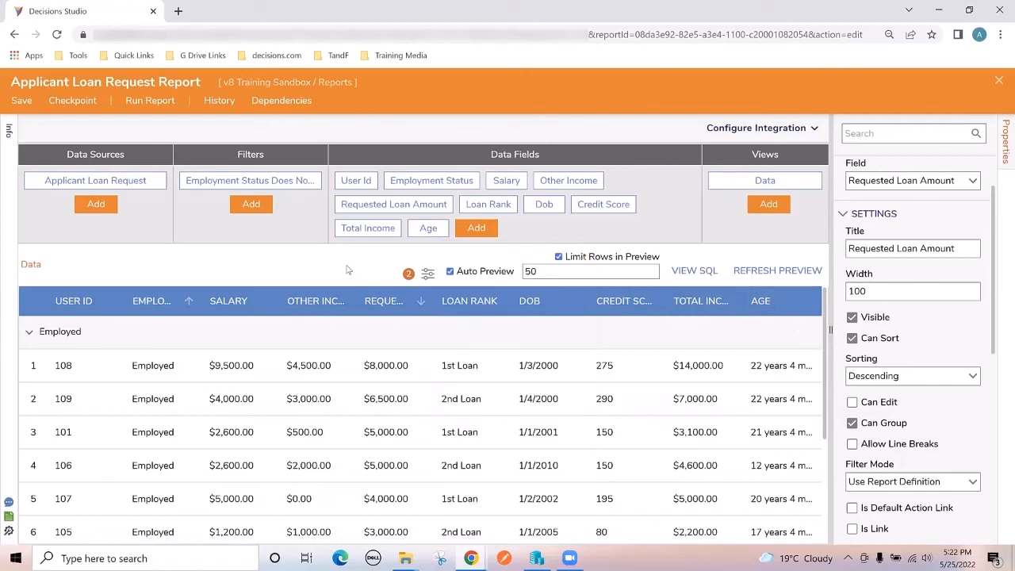
- Run the report, review its grouped rows and calculated columns, and close the report viewer
click(150, 108)
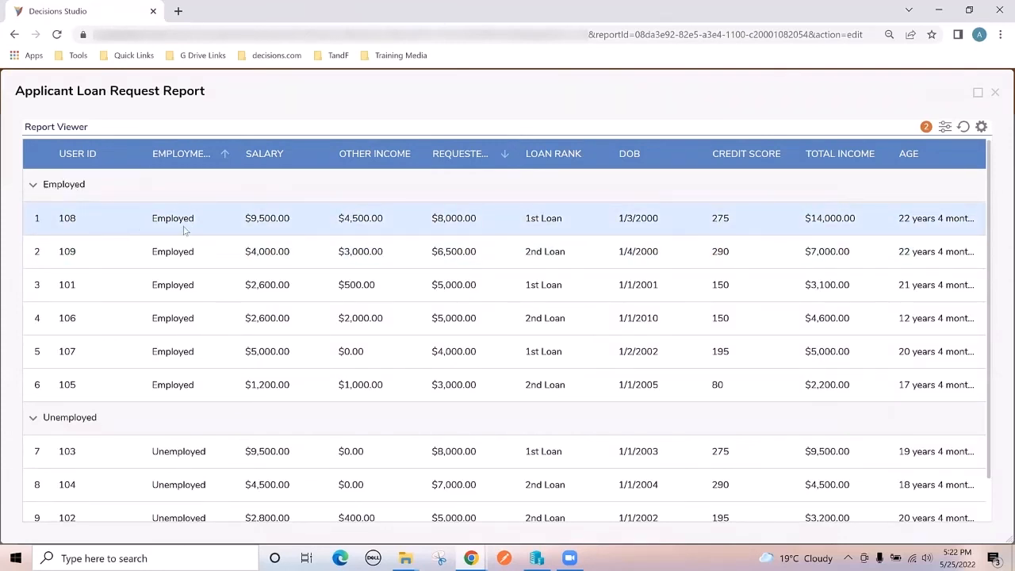
scroll(172, 420, down, 1)
scroll(172, 421, up, 1)
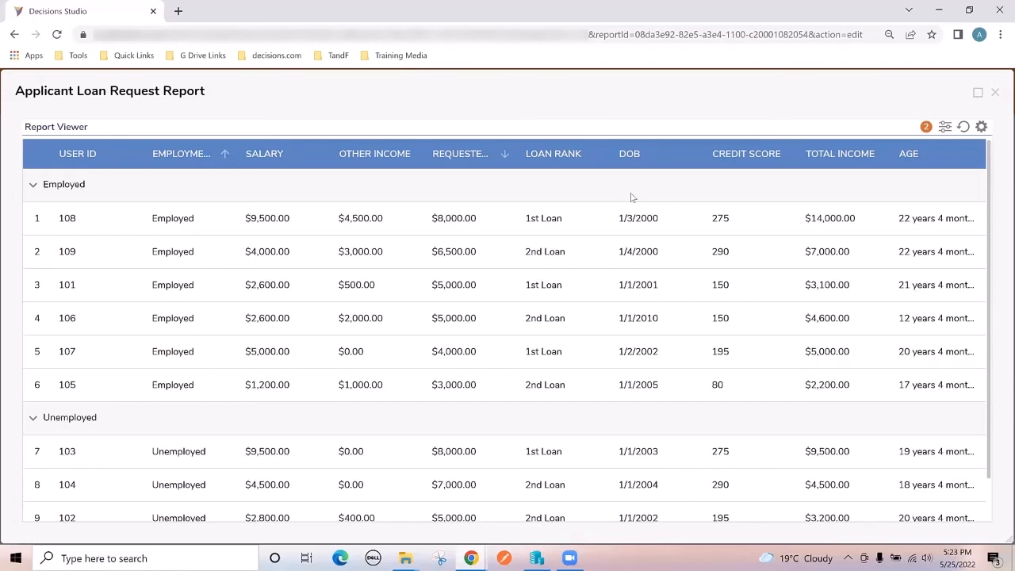
click(996, 92)
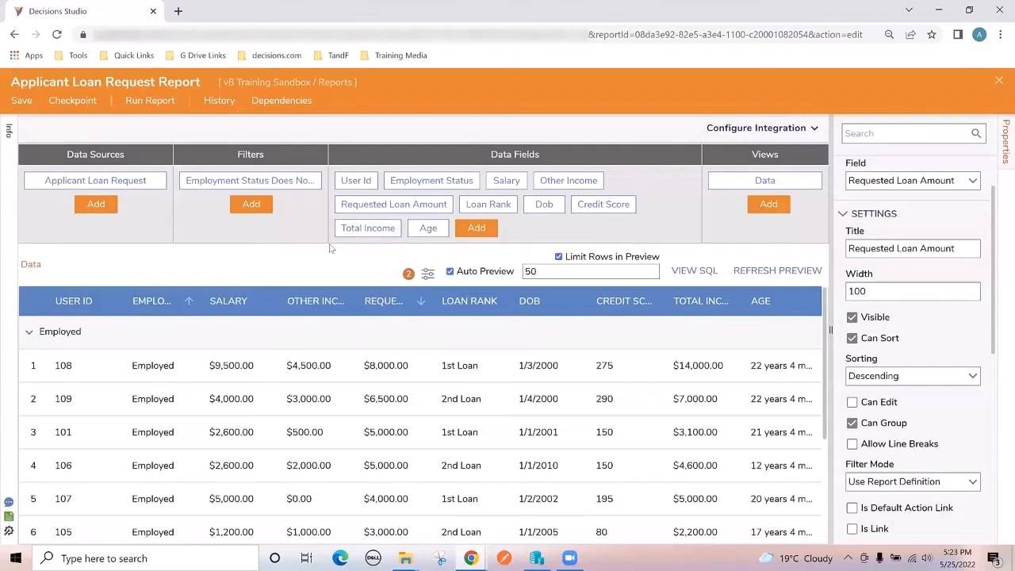